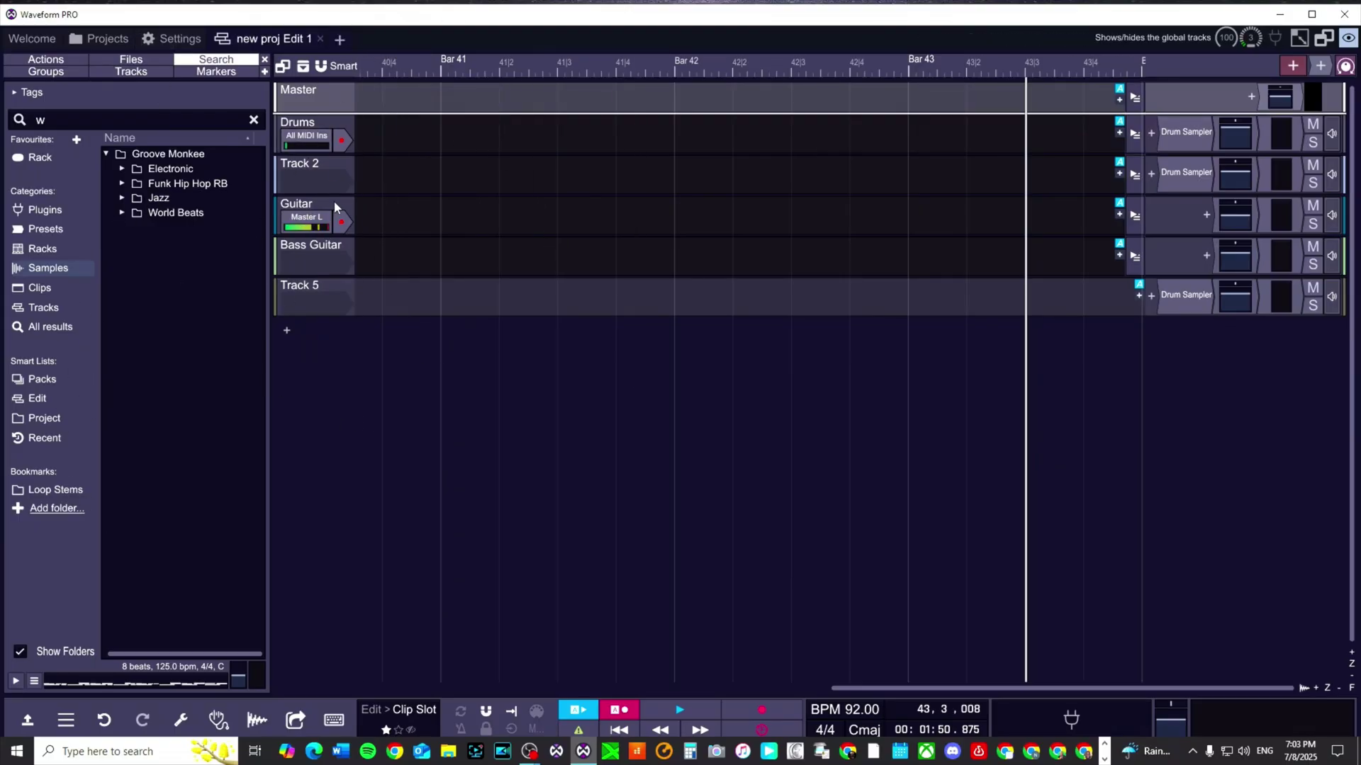
Select the Track 2, Guitar and Bass Guitar track headers in turn.
click(309, 171)
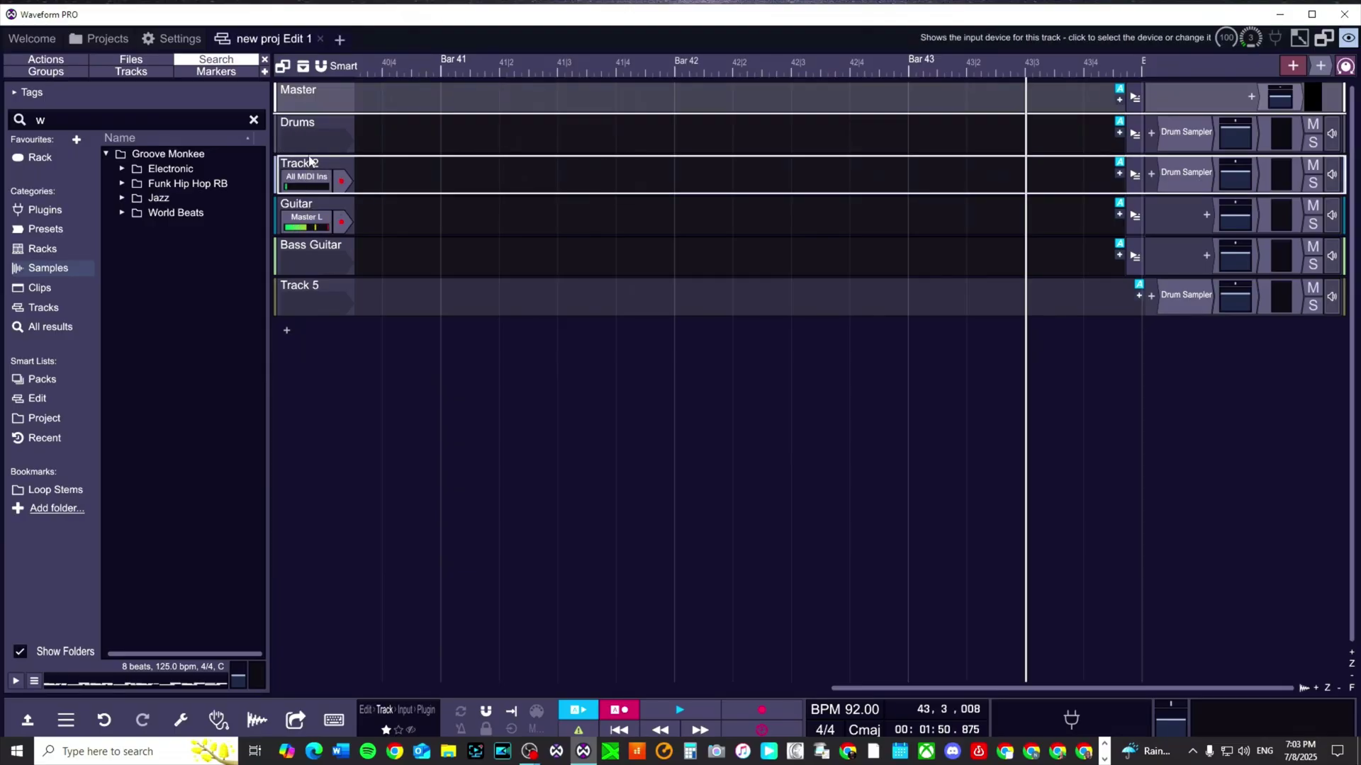
click(319, 217)
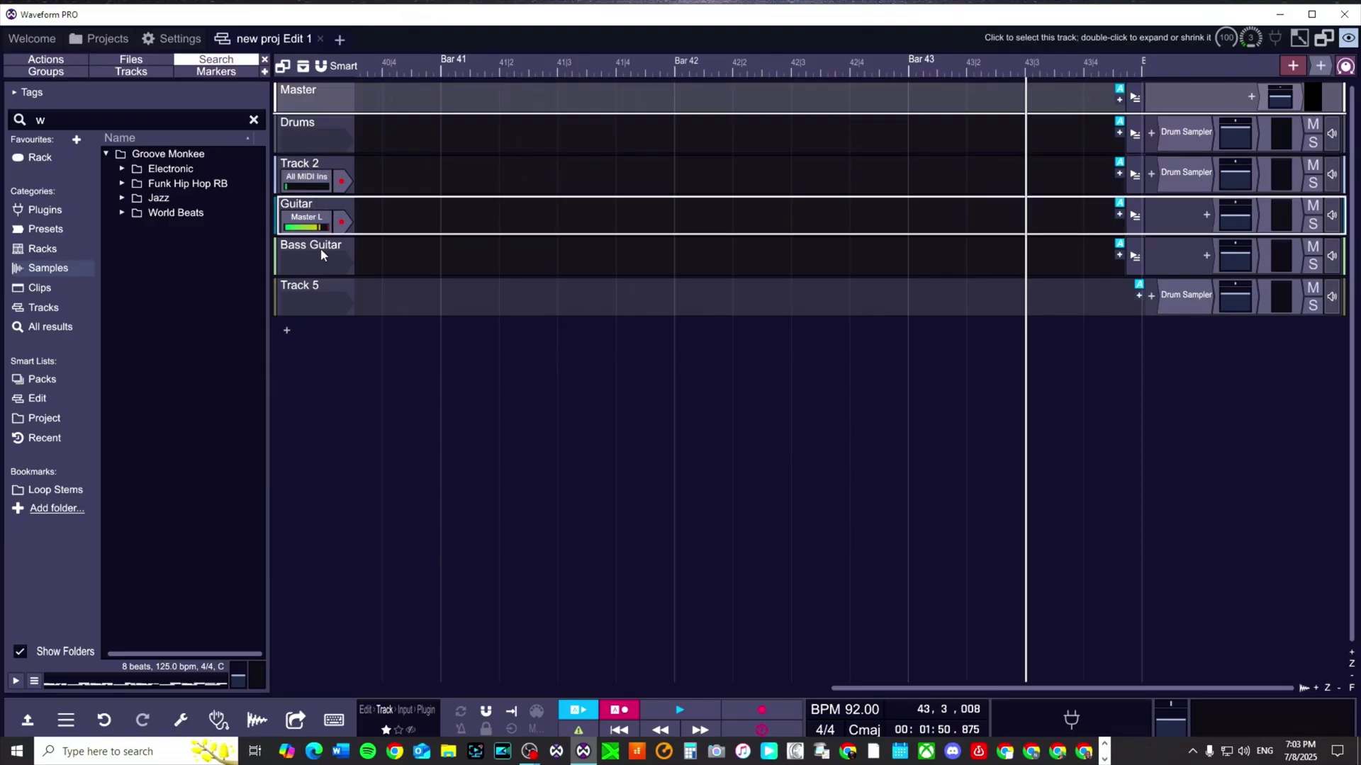
click(323, 254)
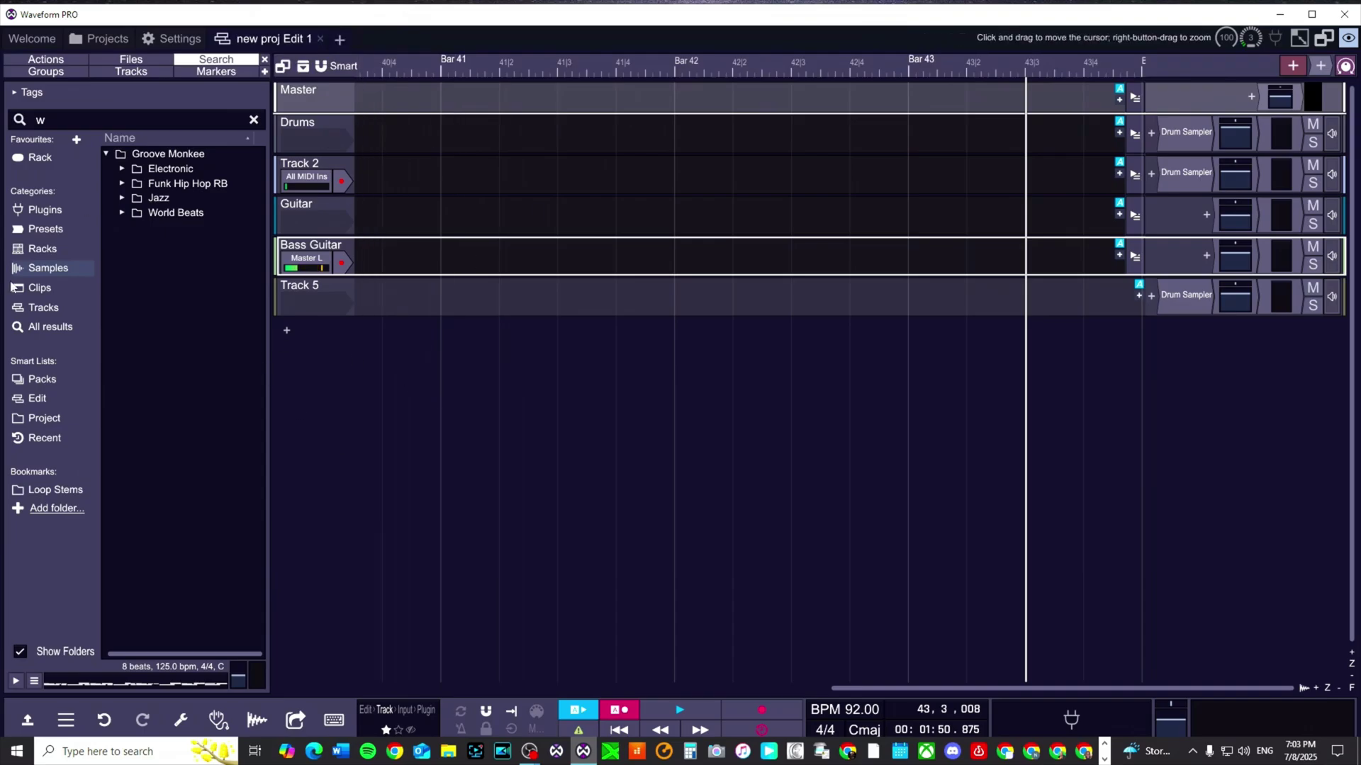
Switch the browser to Racks and back to Samples, then expand the Funk Hip Hop RB folder.
click(23, 250)
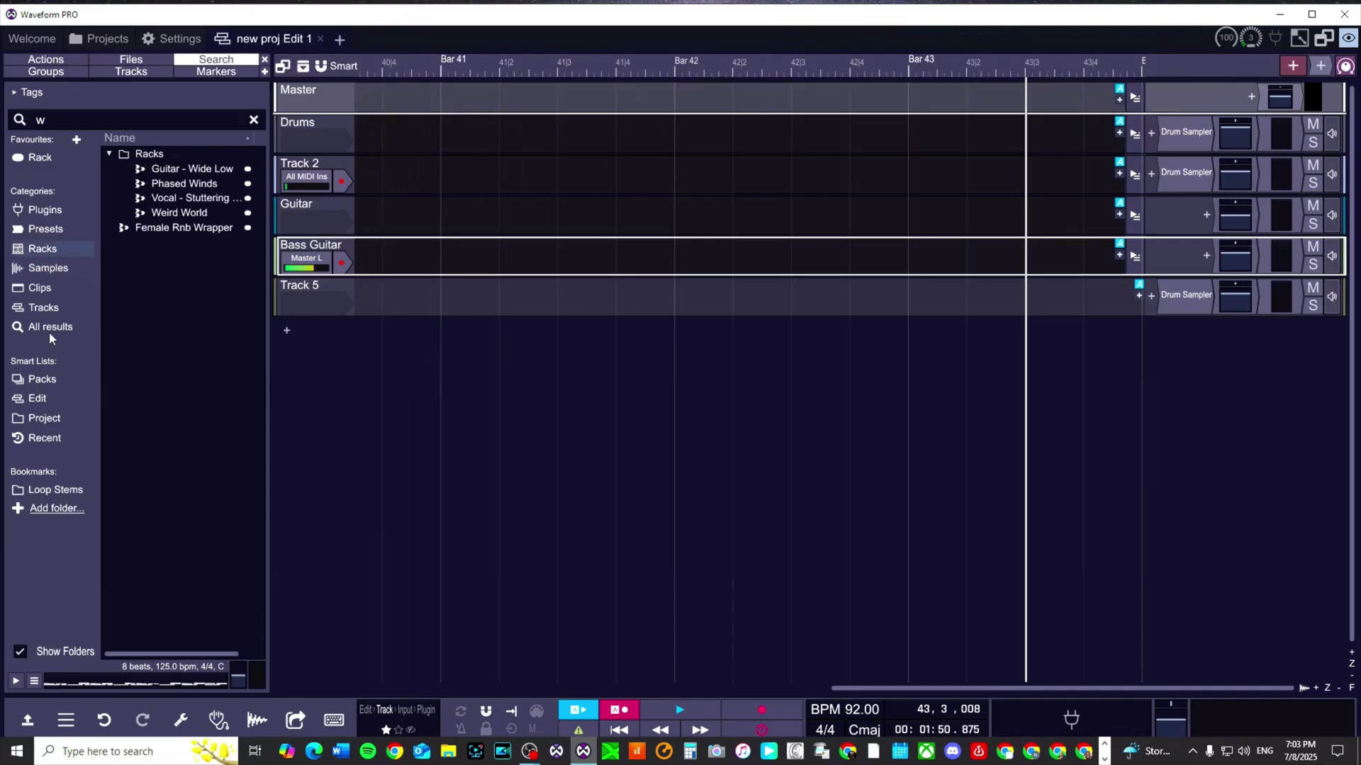
click(54, 268)
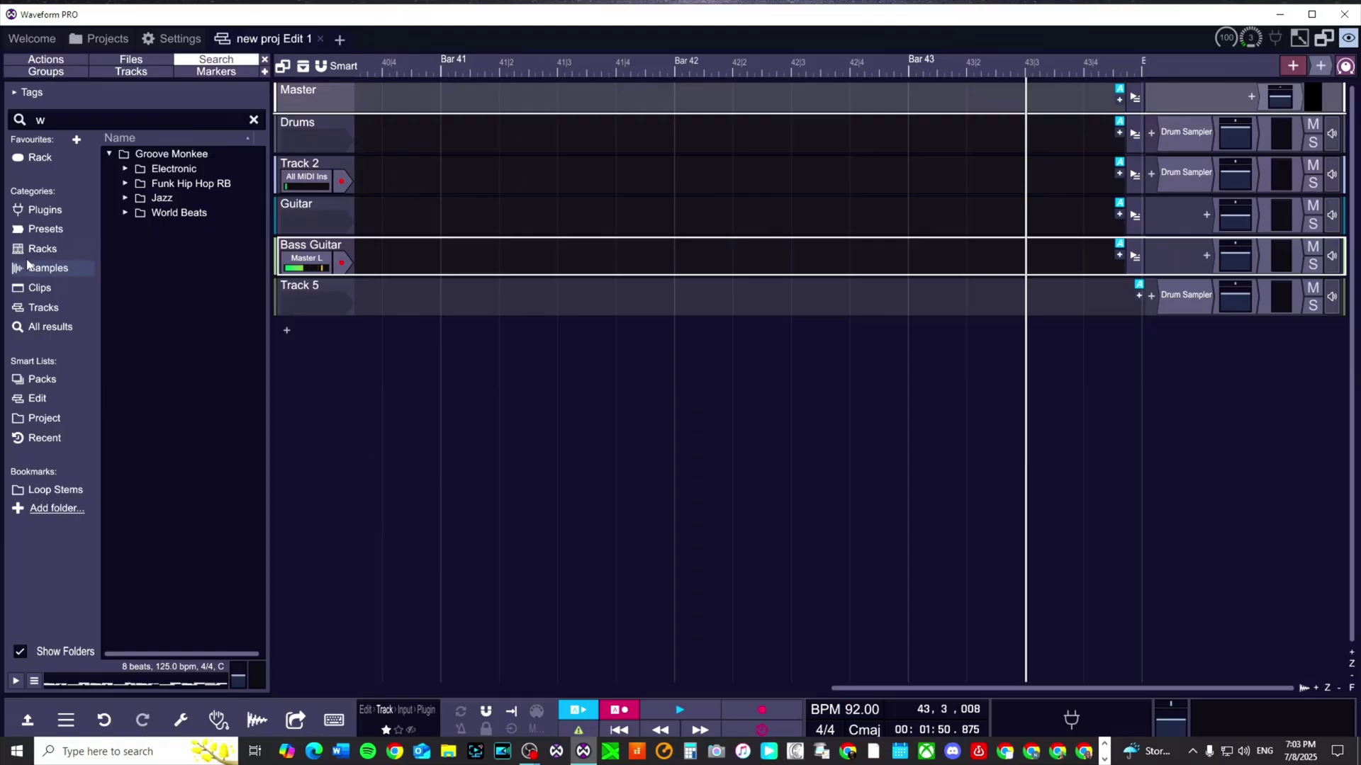
click(126, 184)
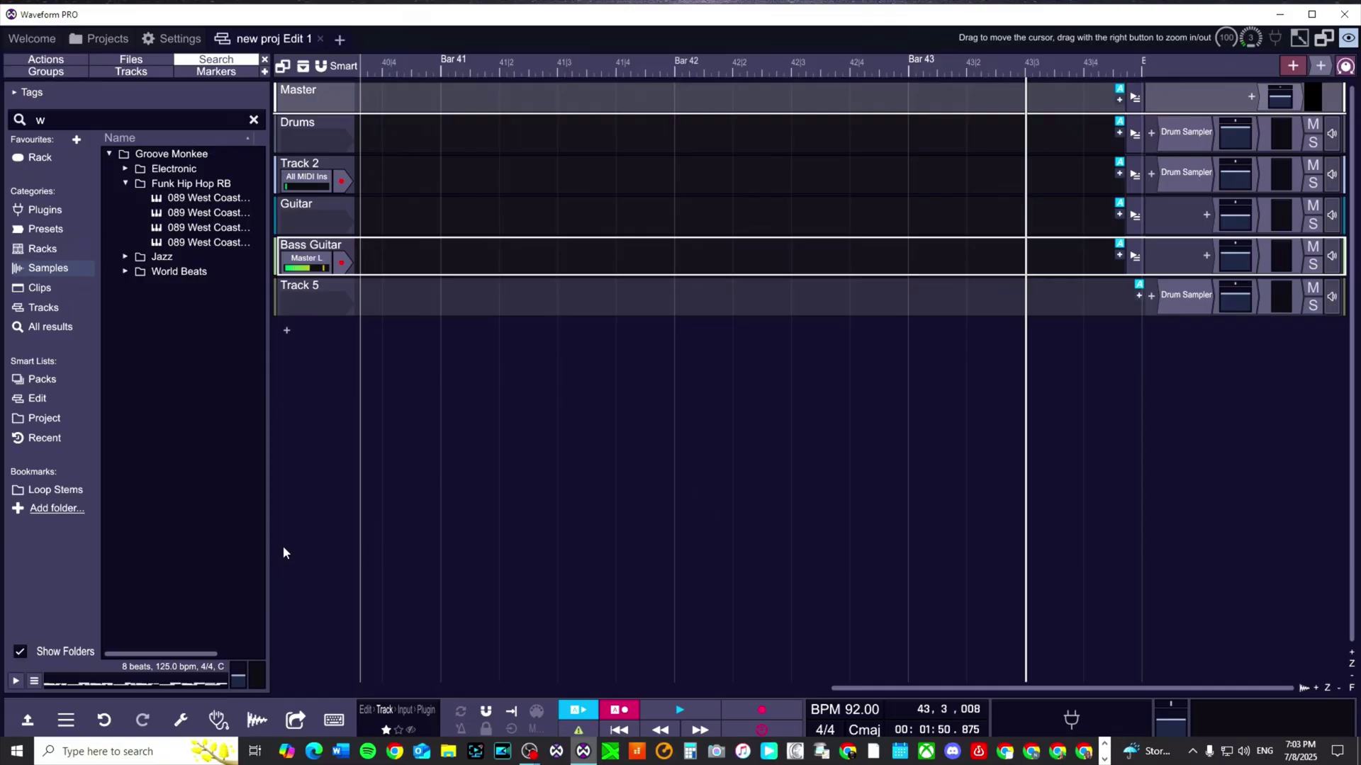
Open the mixer panel and show the clip launcher slots and scenes.
key(m)
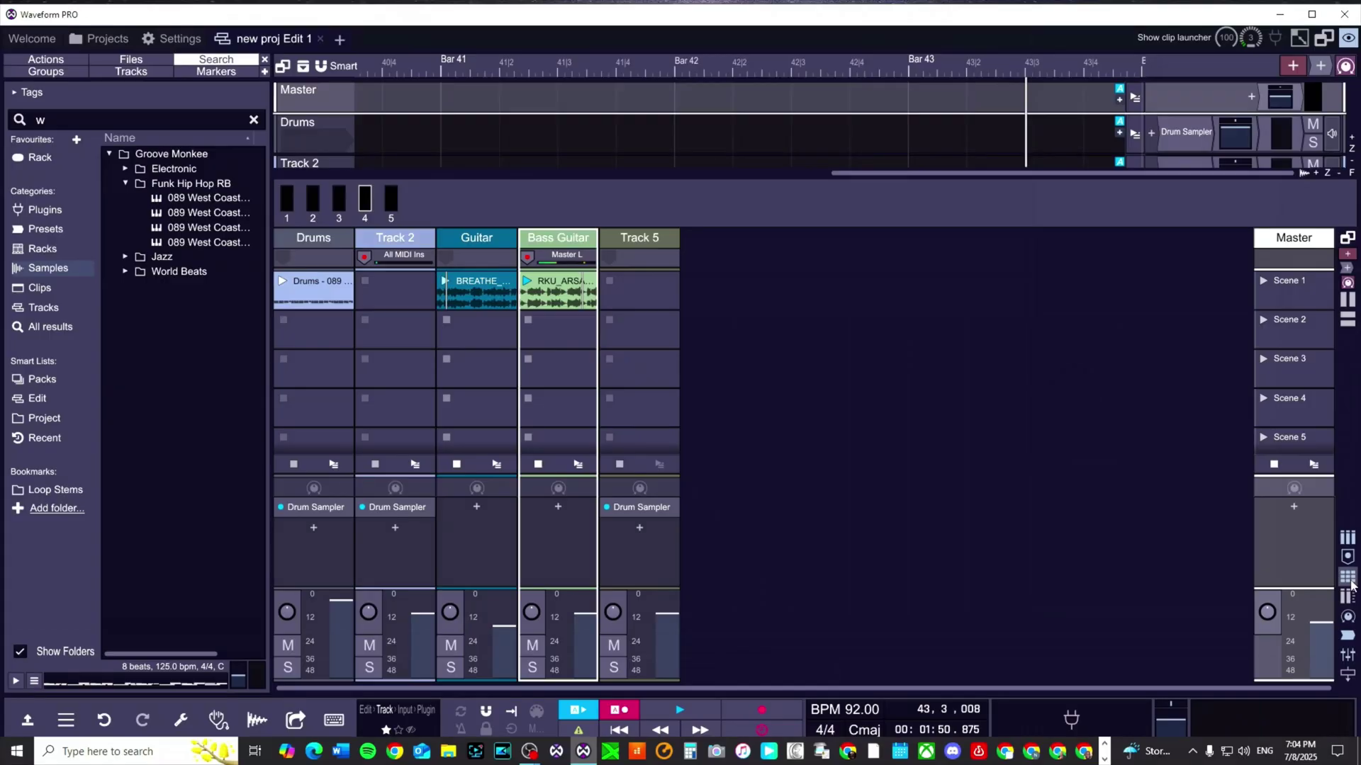
click(1332, 298)
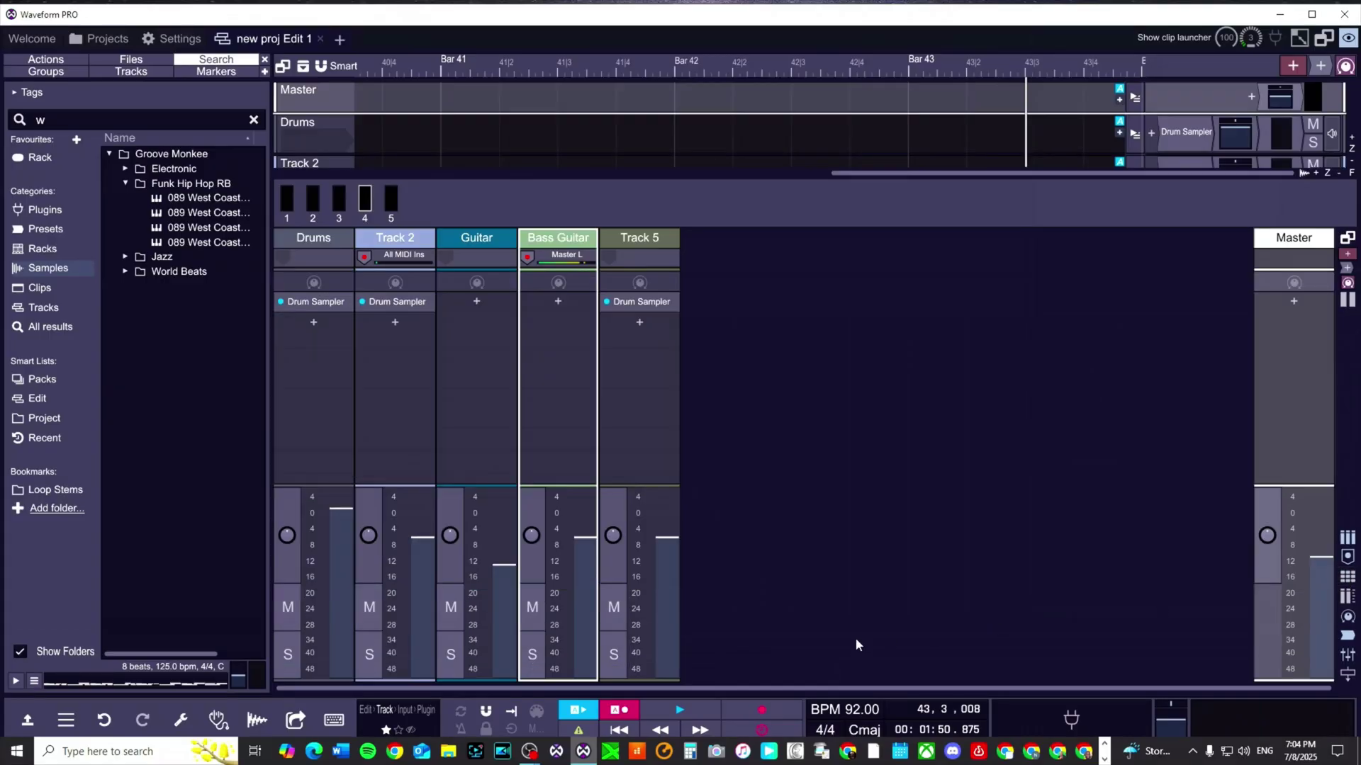
click(1350, 578)
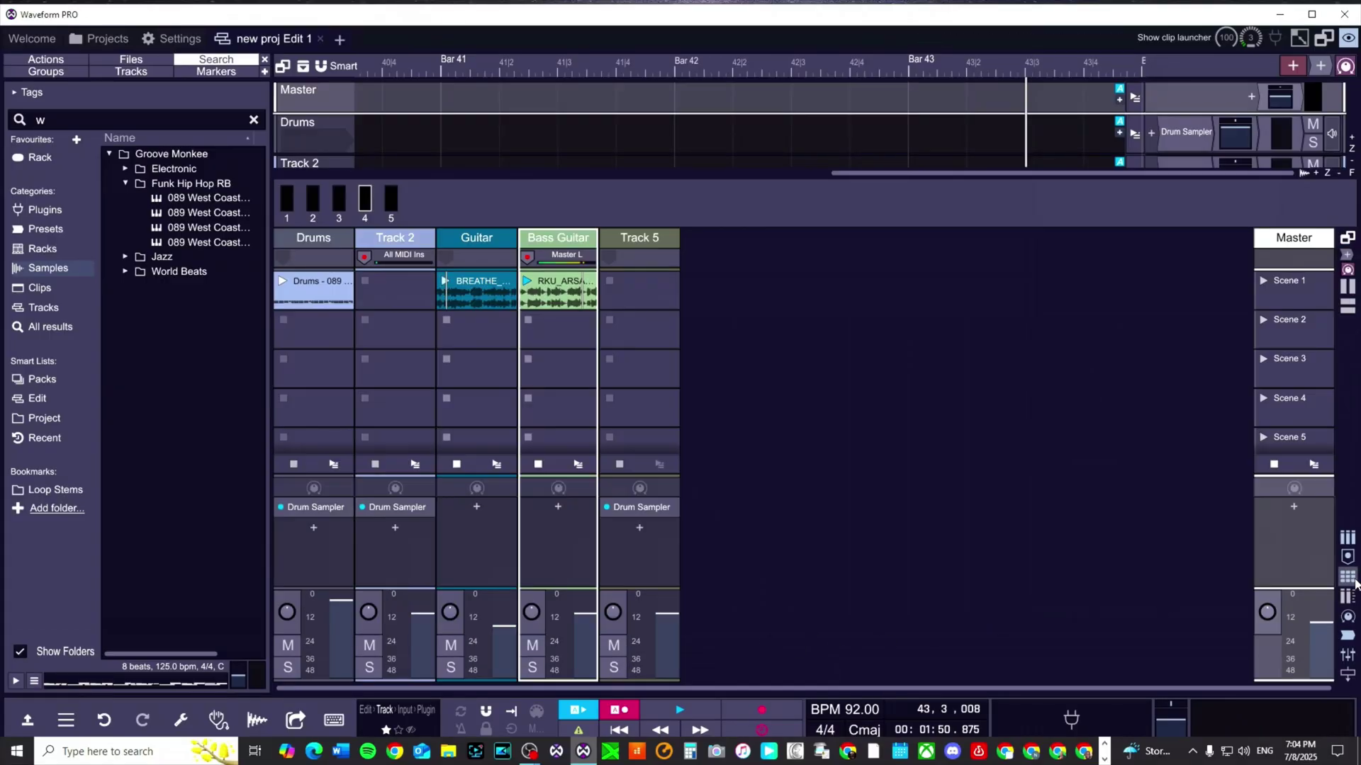
click(1348, 577)
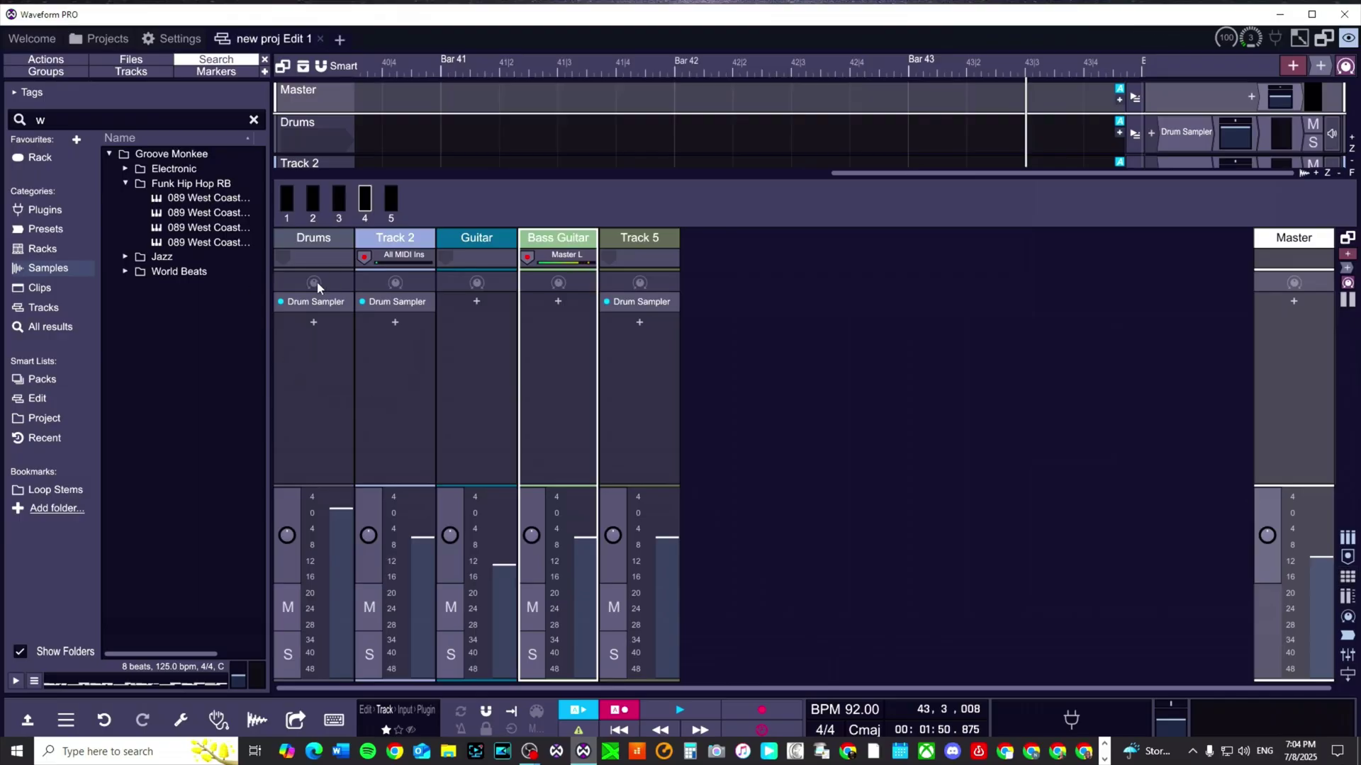
click(1348, 578)
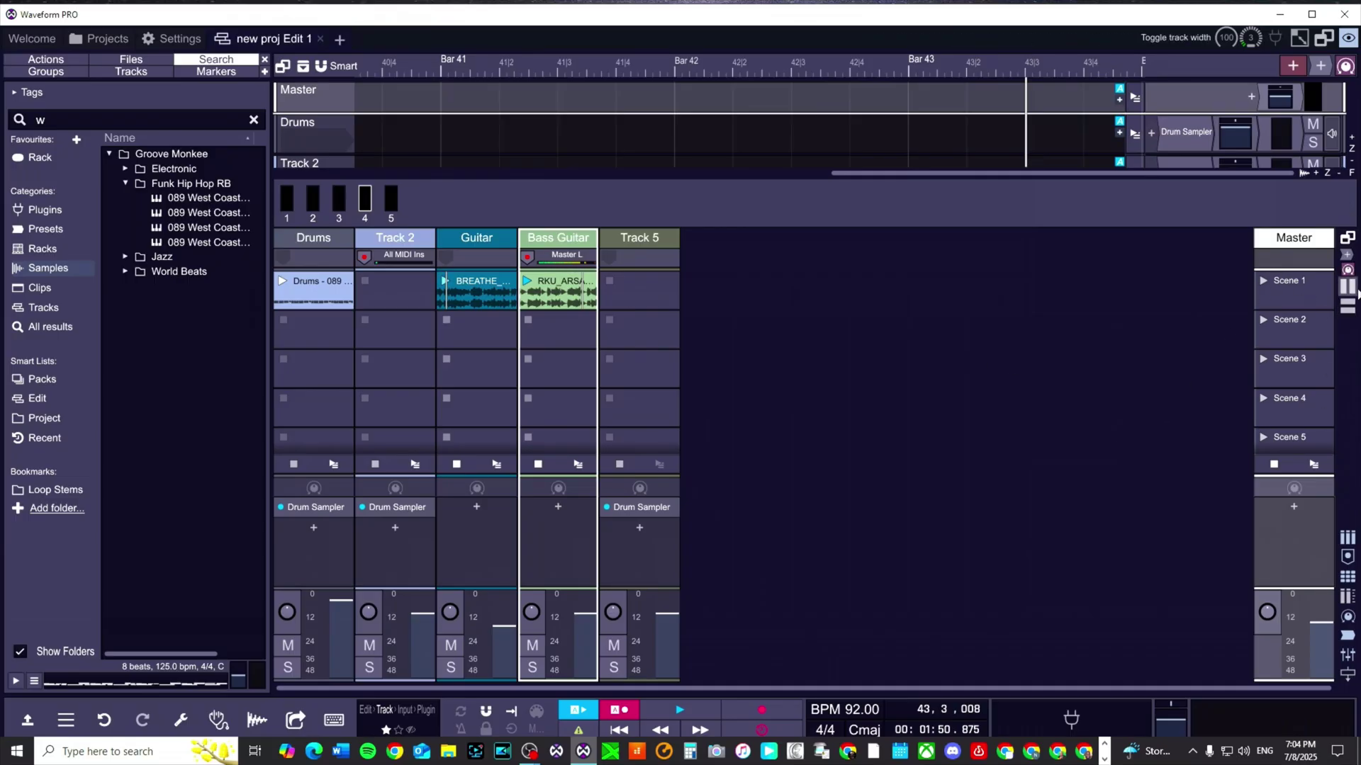
Keep full track width and shrink the clip slot rows to show eight scenes.
click(1352, 293)
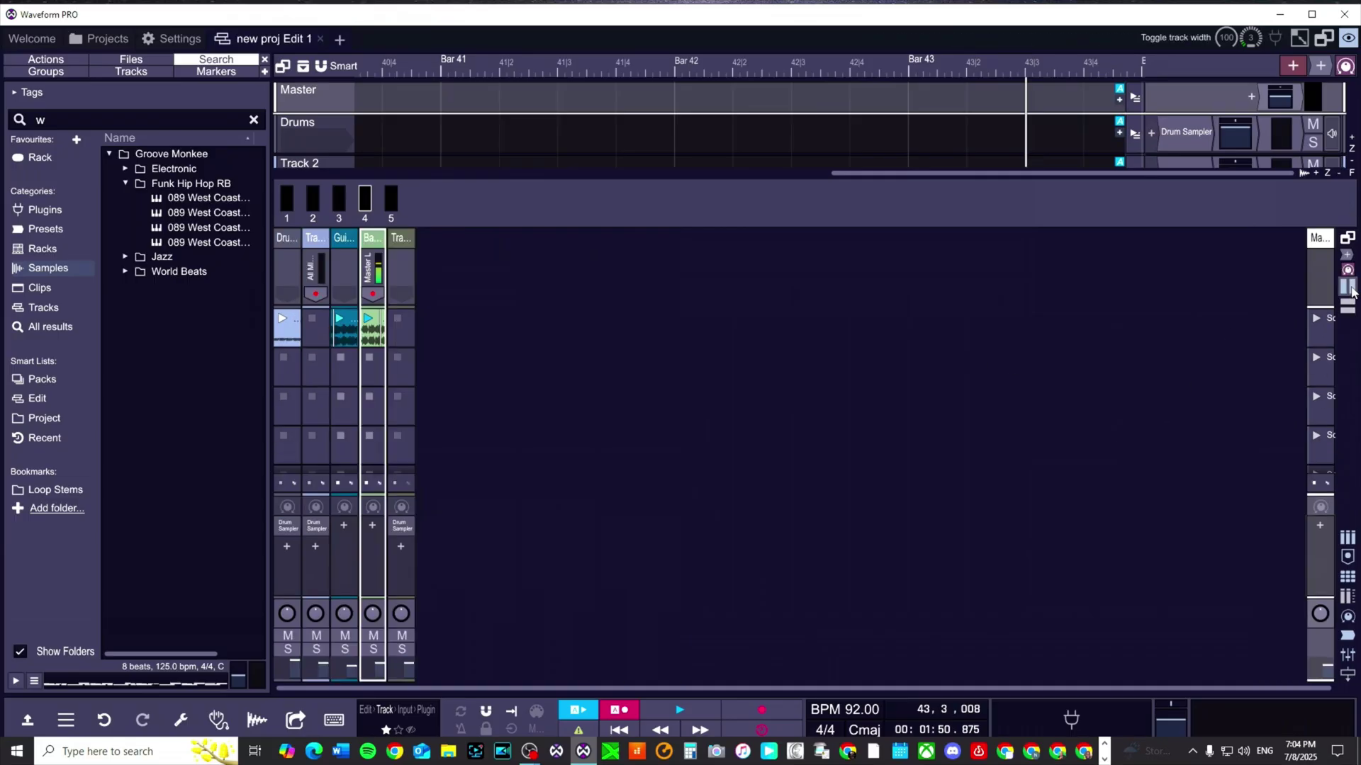
click(1352, 292)
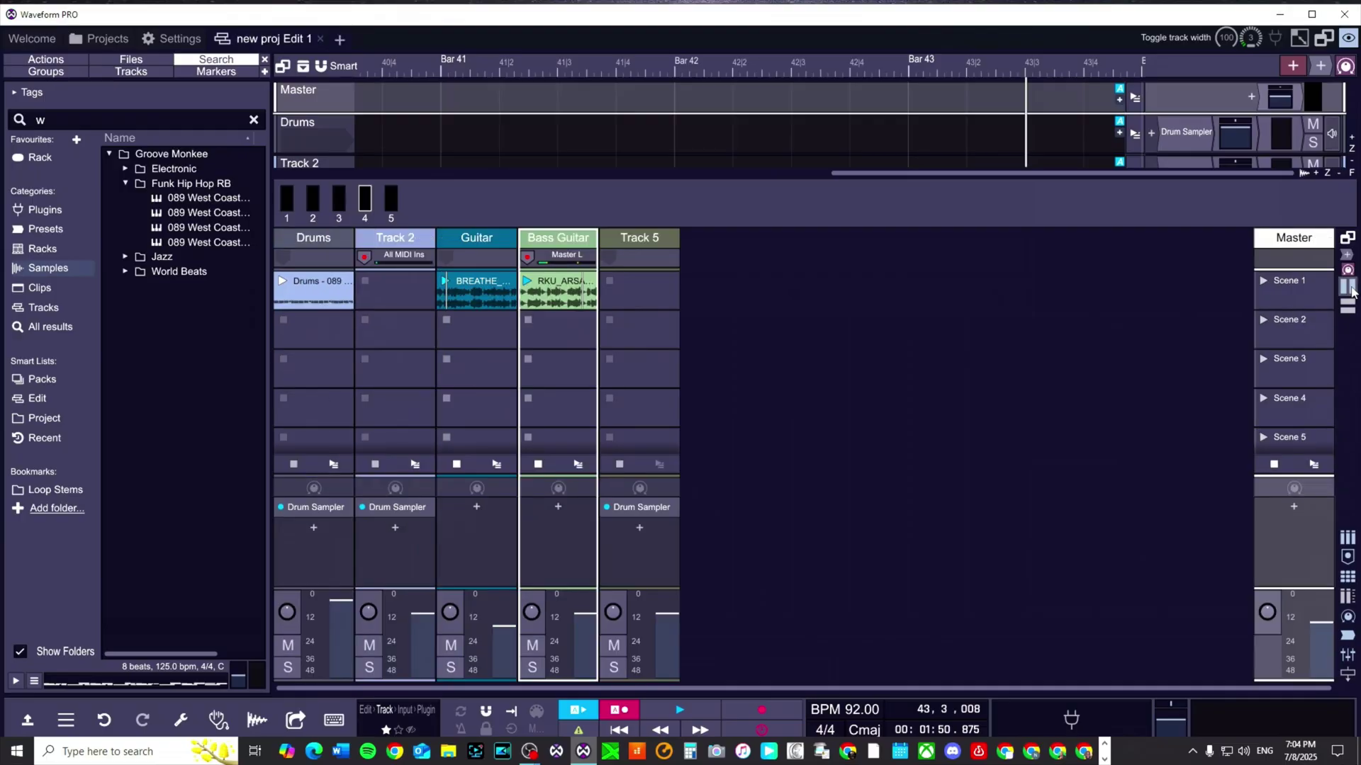
click(1350, 311)
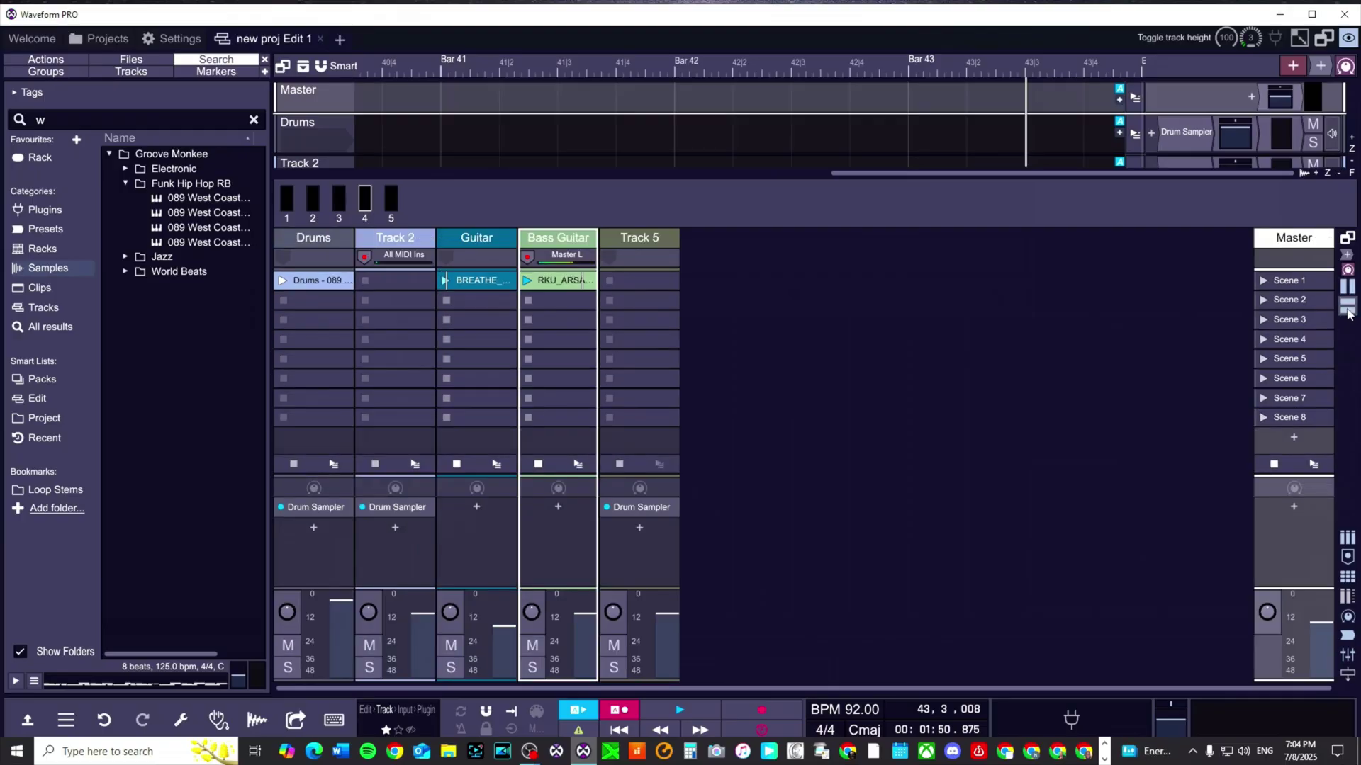
click(1350, 312)
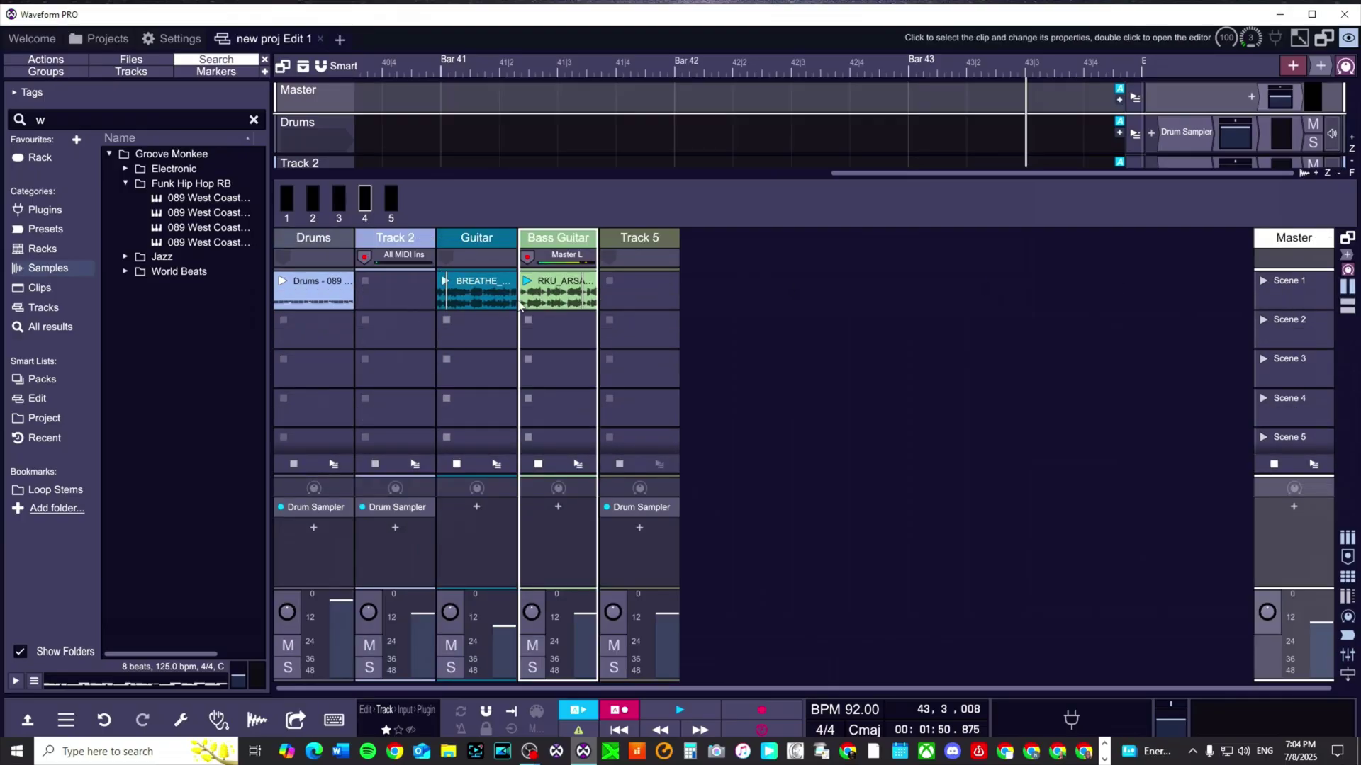
click(1350, 312)
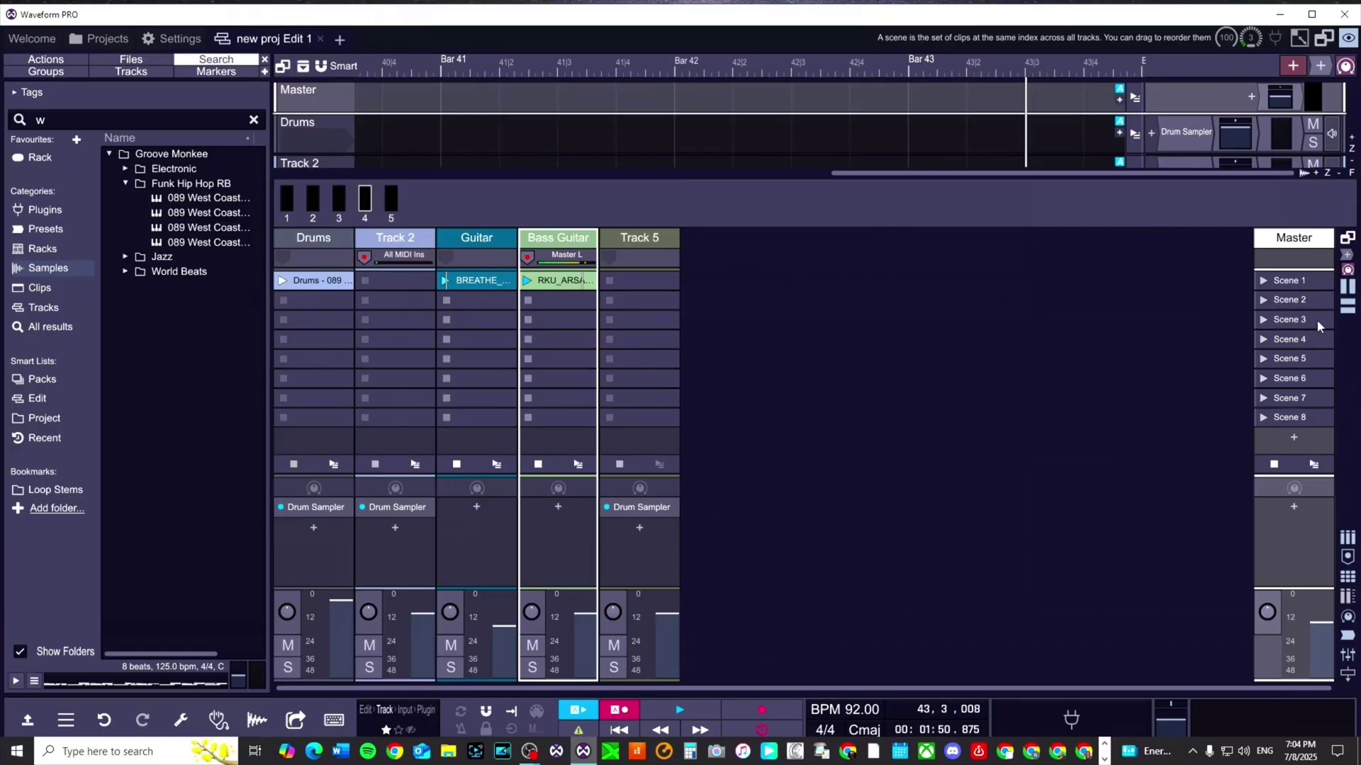
Place the Kit Acoustic Warm #1 step clip in Drums' second slot and play it.
click(1348, 308)
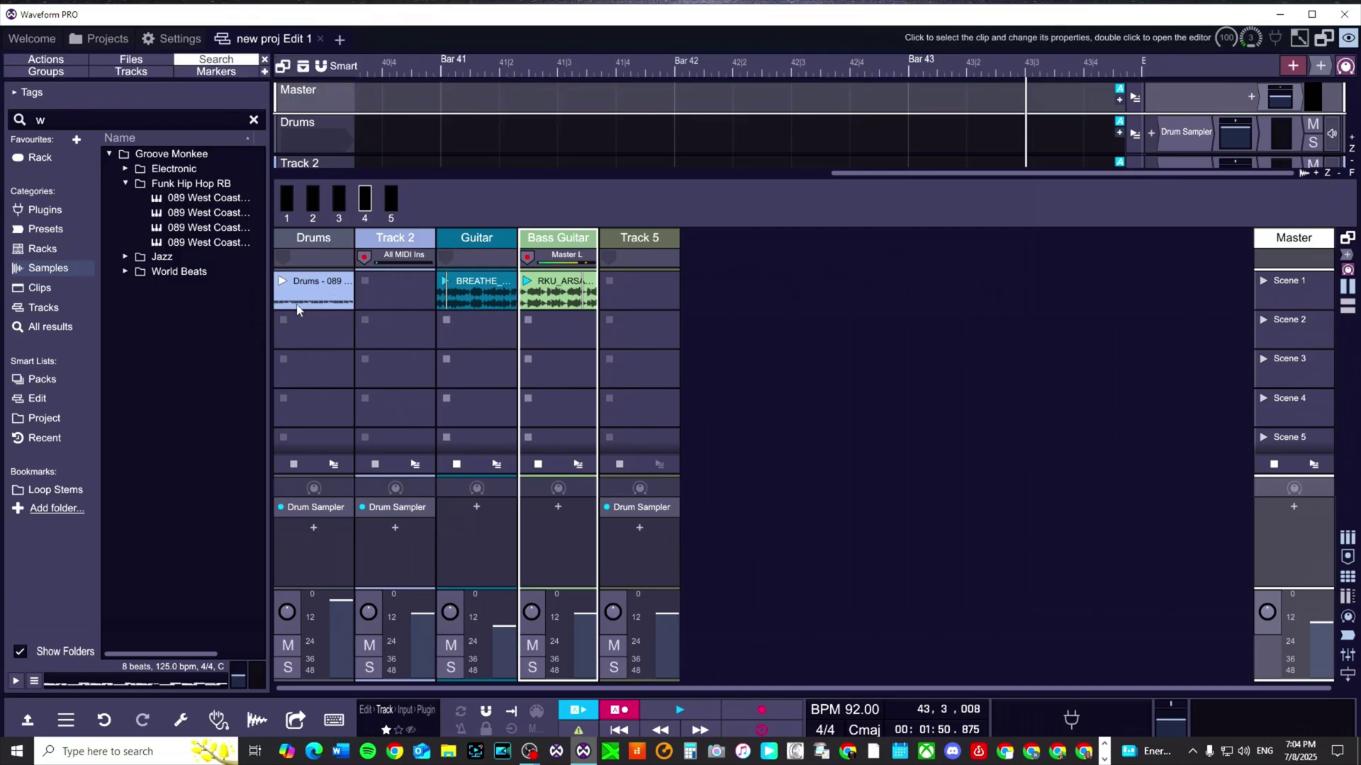
click(35, 296)
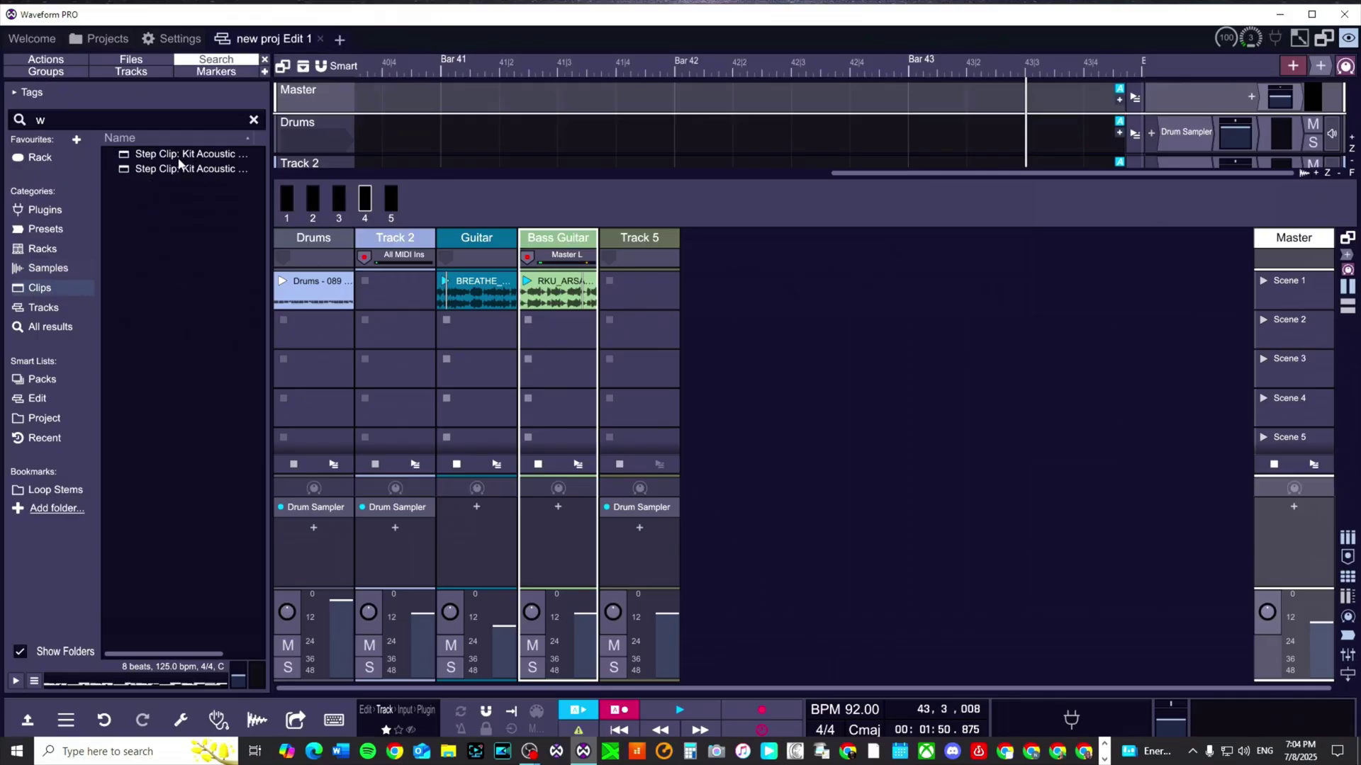
scroll(174, 157, right, 2)
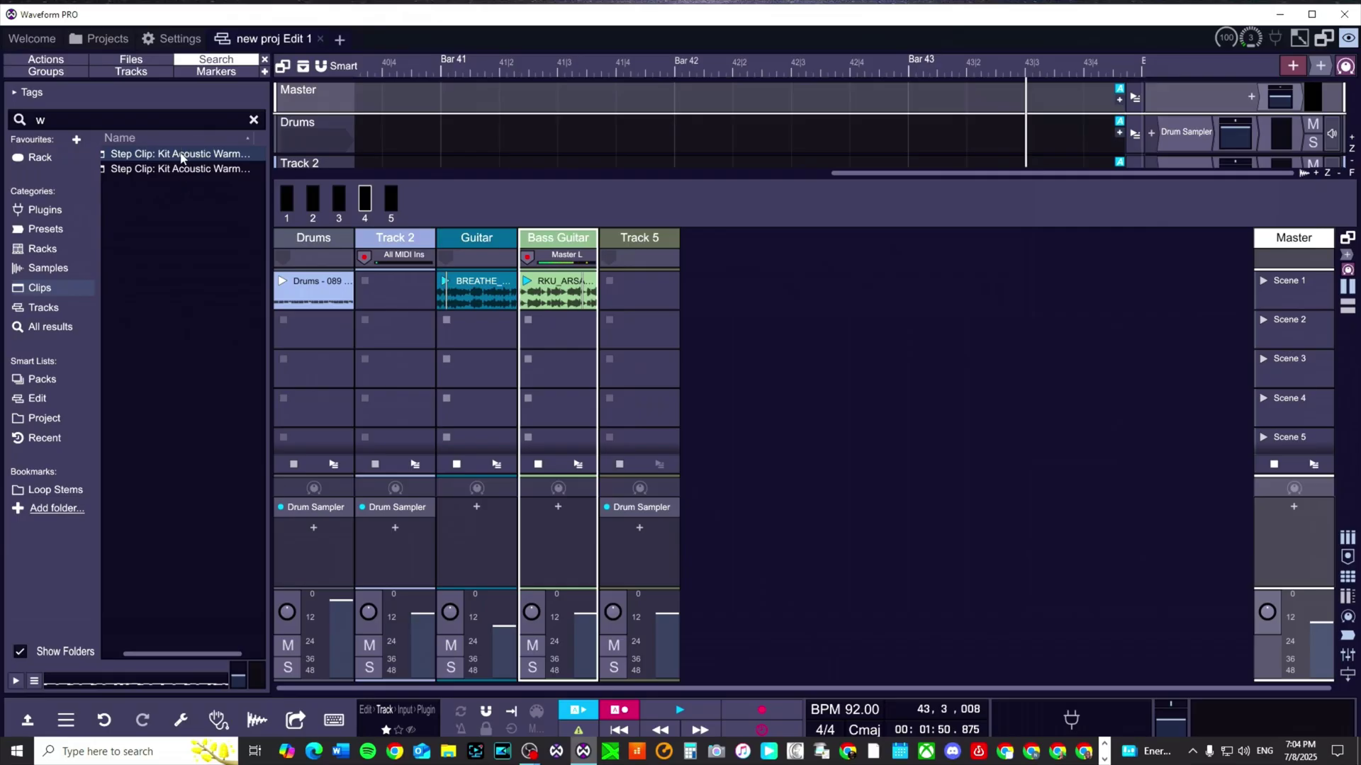
drag(181, 157, 309, 327)
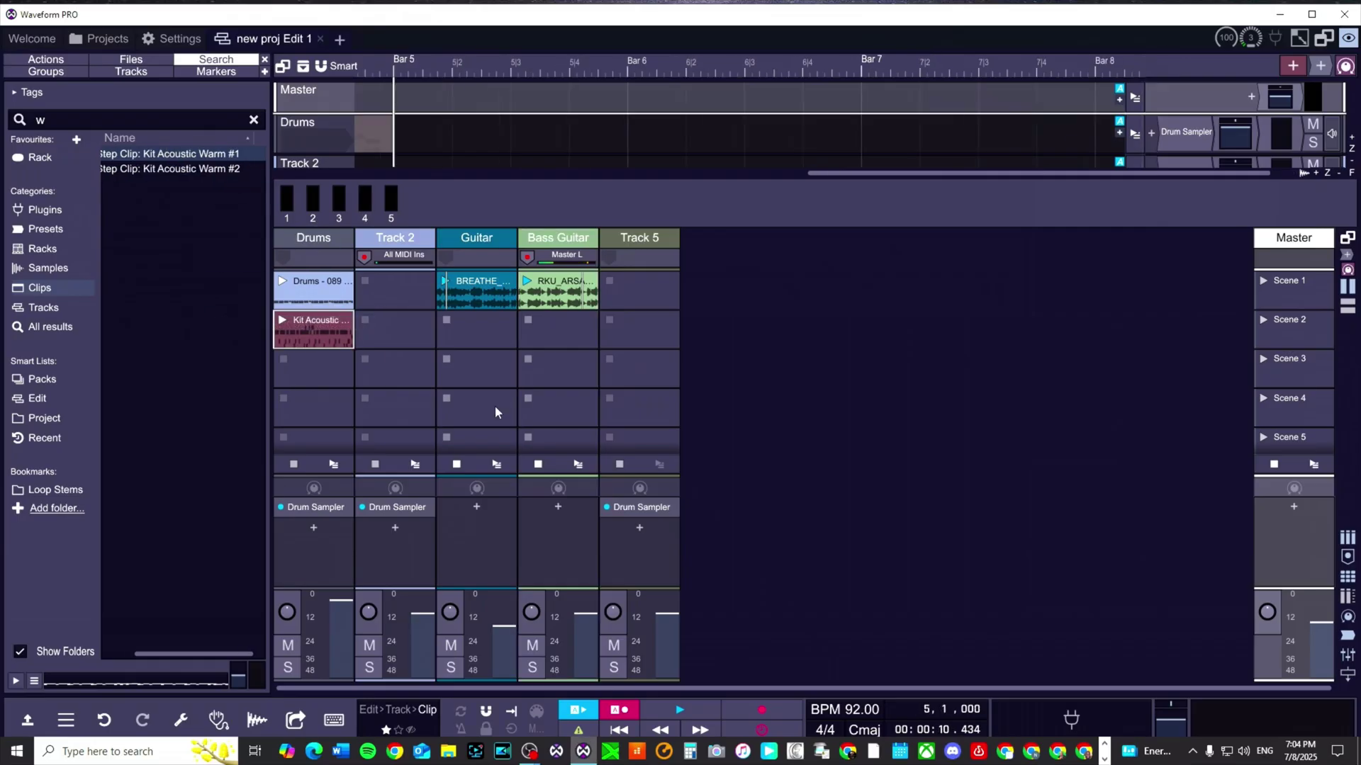
click(282, 323)
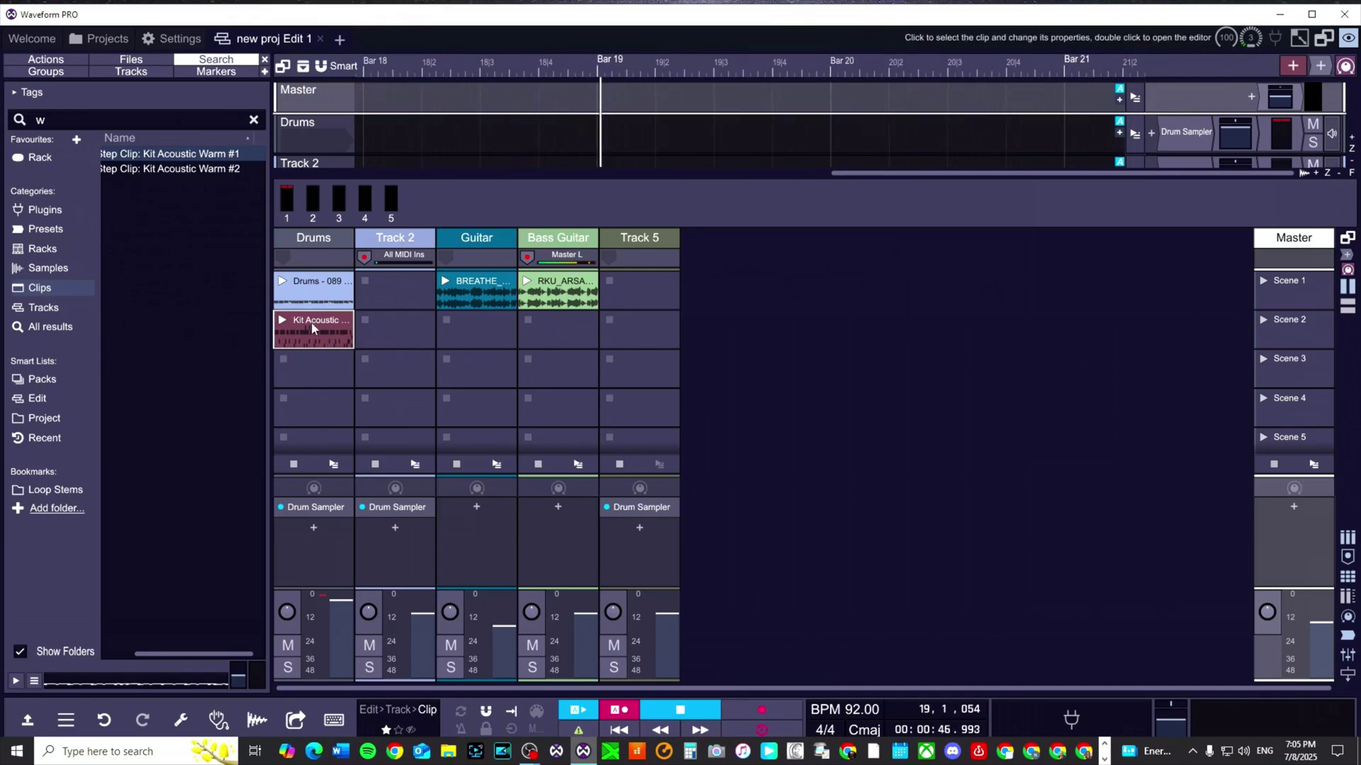
Delete the Kit Acoustic clip, stop playback and rewind to the start.
key(Delete)
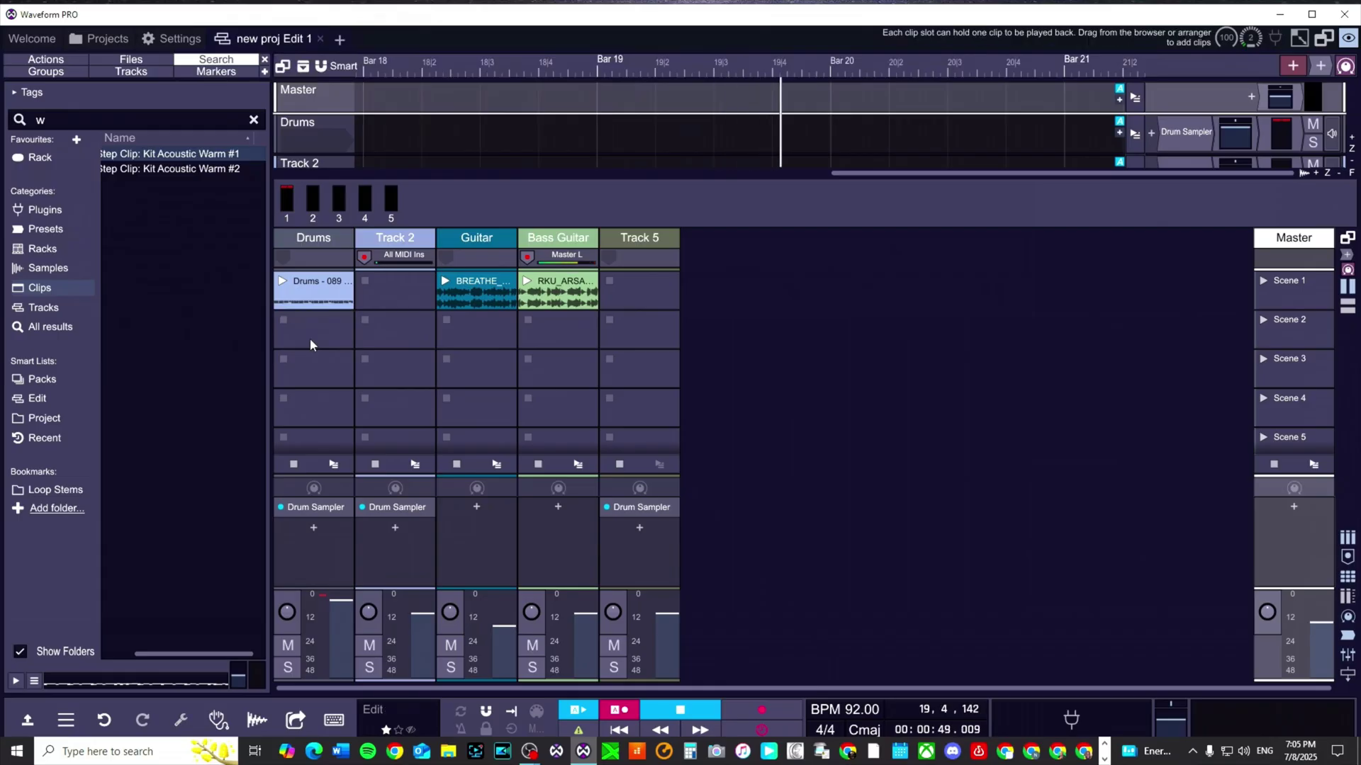
key(space)
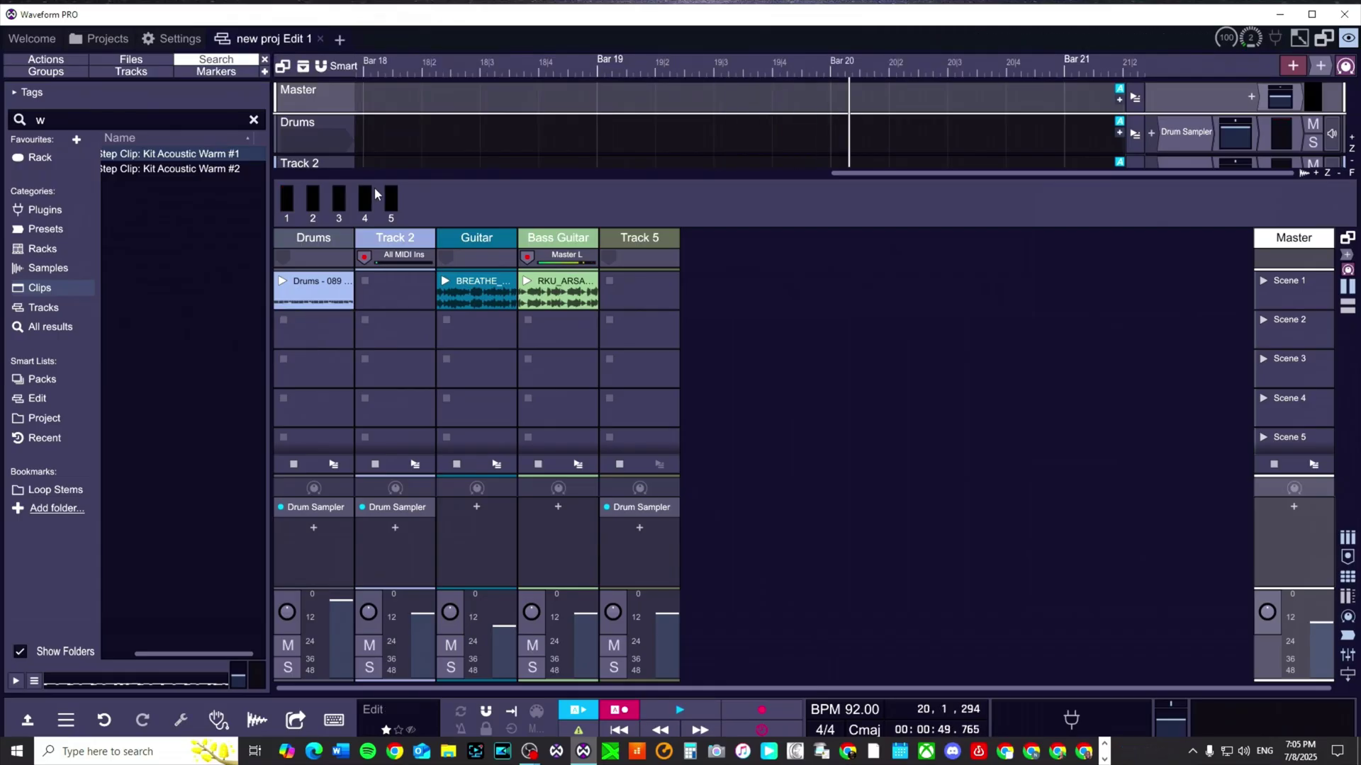
key(Home)
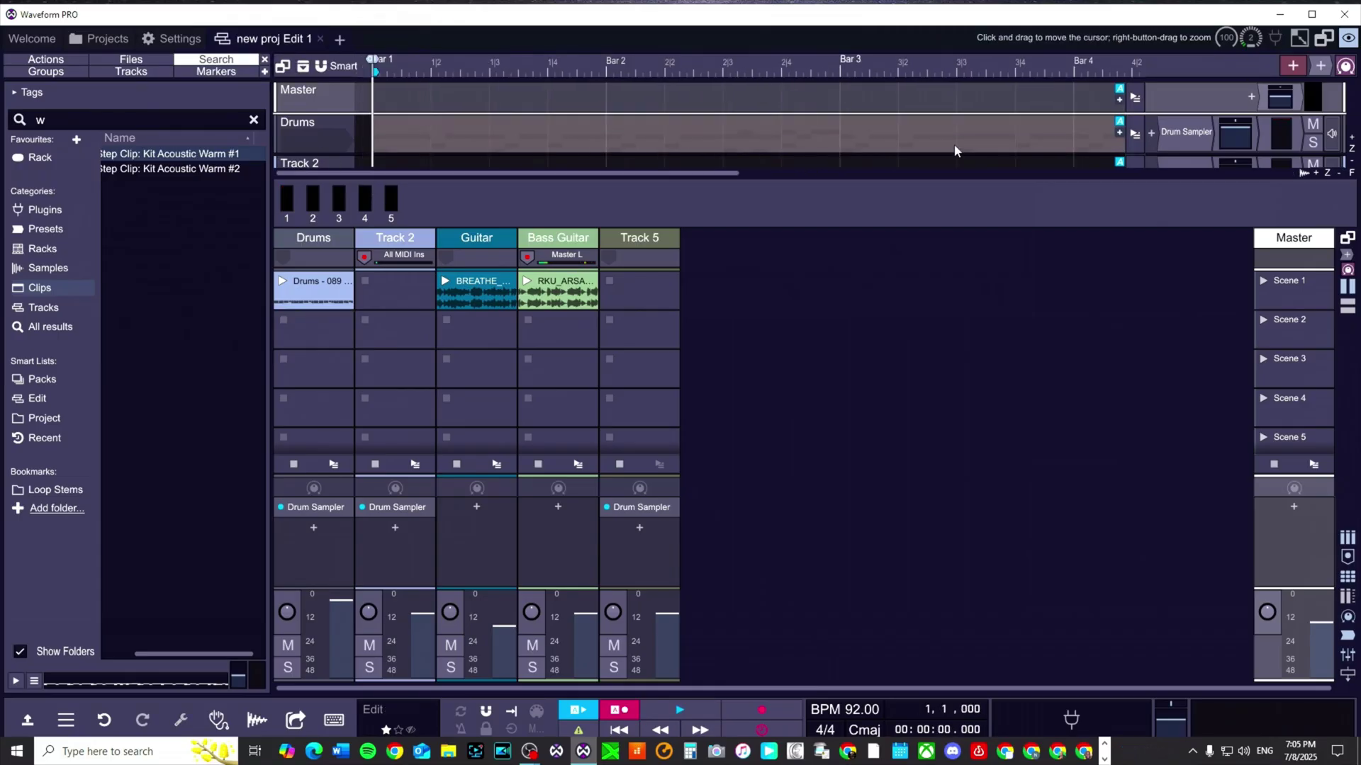
Delete the old Drums arrangement clip and preview the Drums loop in the clip launcher.
click(503, 126)
key(Delete)
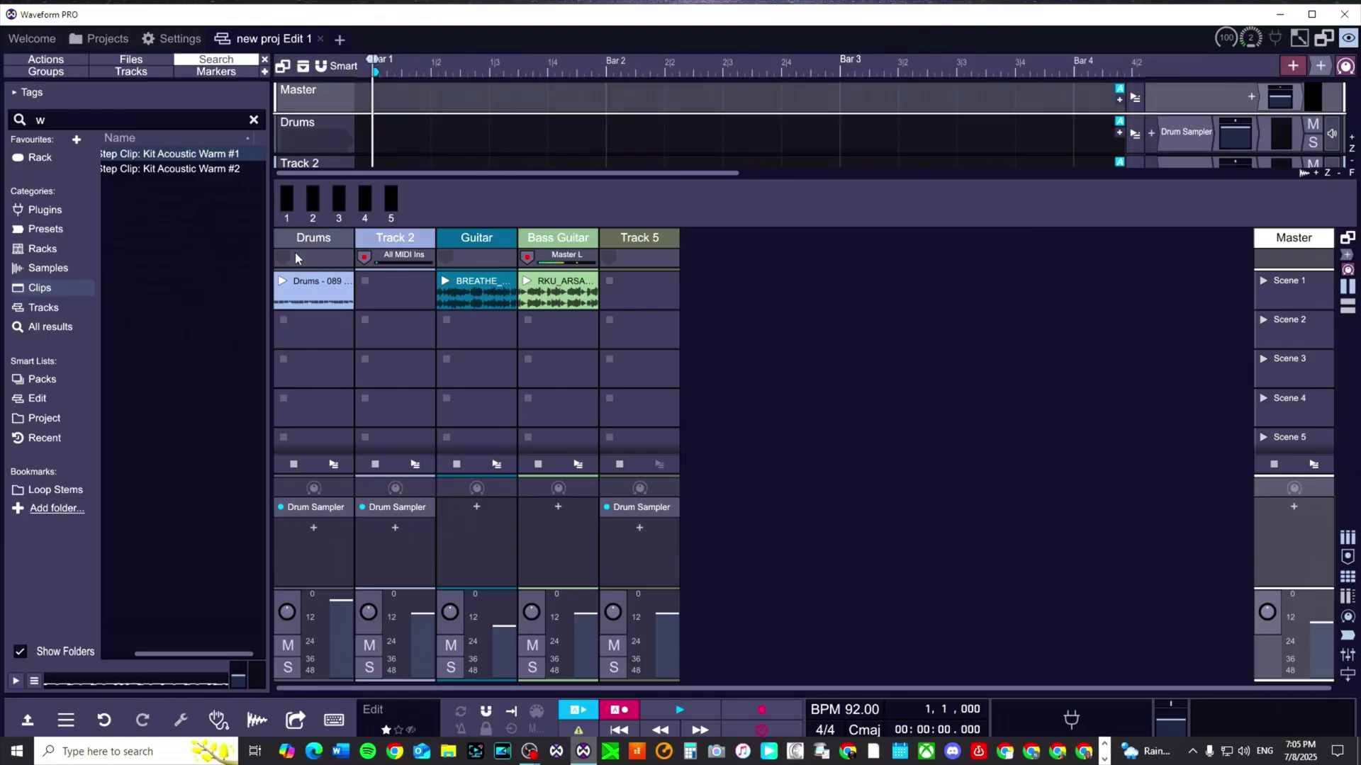
click(282, 282)
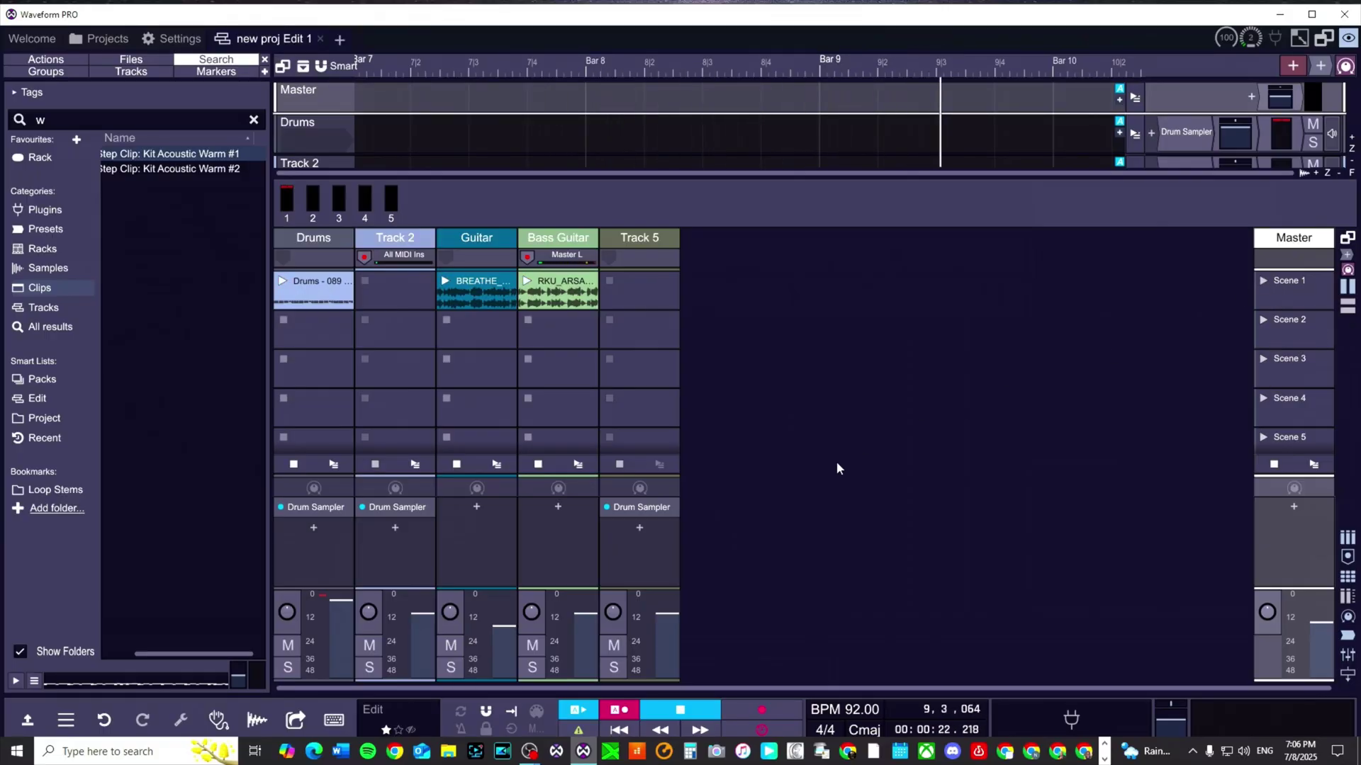
click(1270, 287)
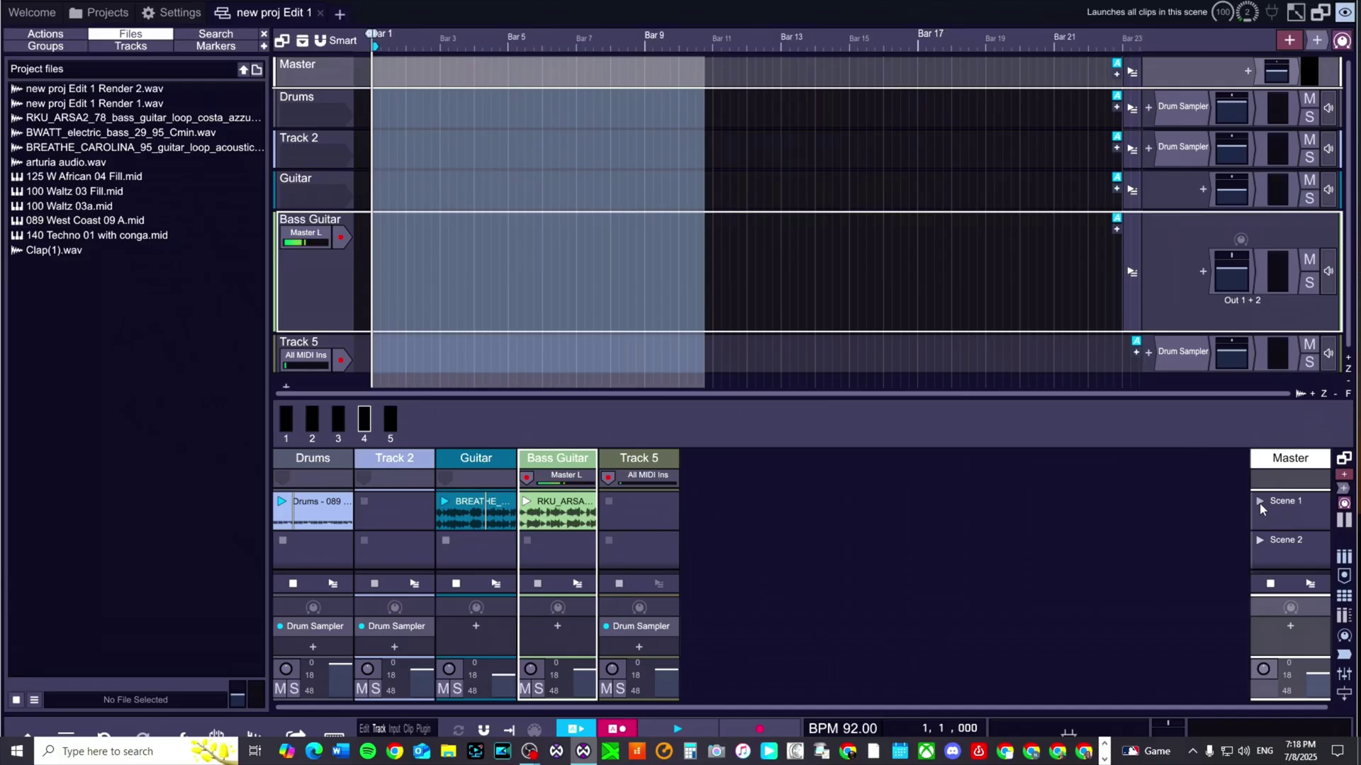
Launch Scene 1 while recording and stop at bar 9 to capture the drum, guitar and bass clips.
click(1260, 501)
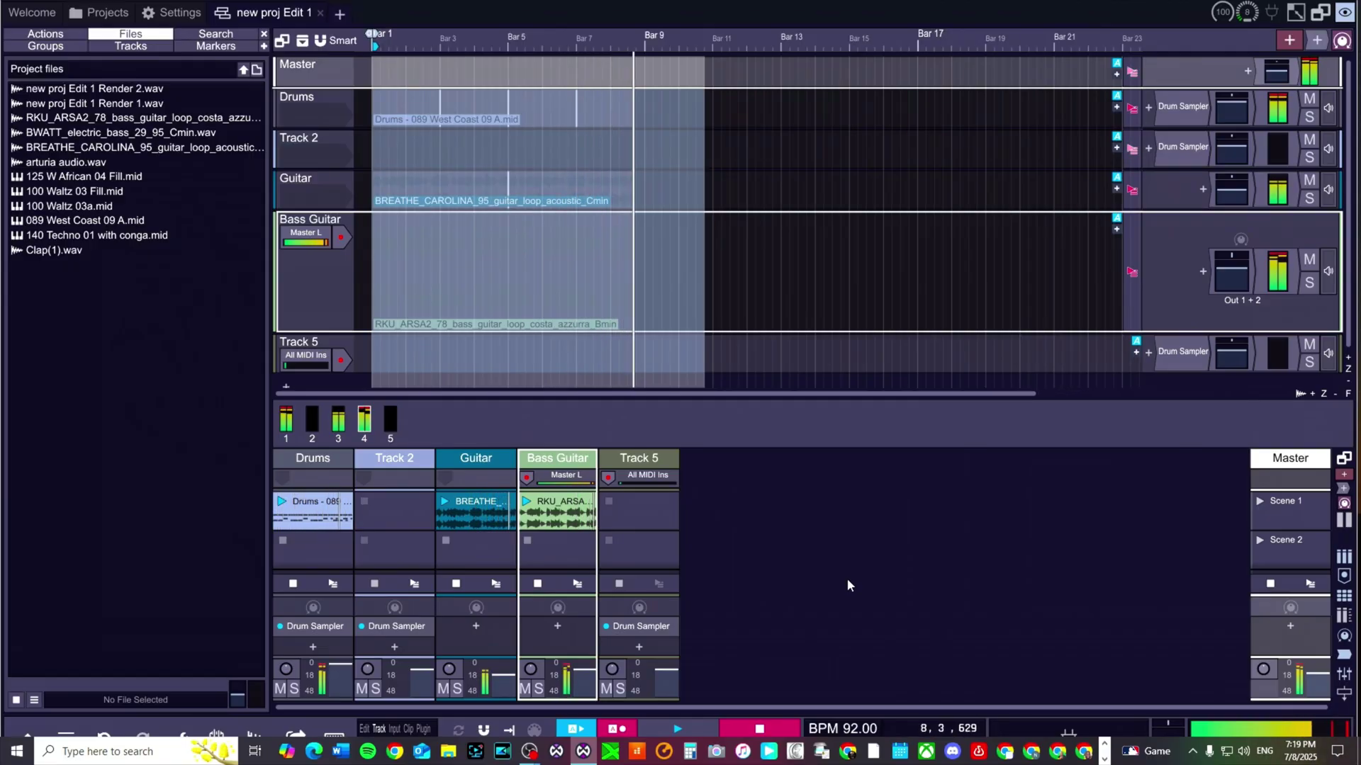
key(space)
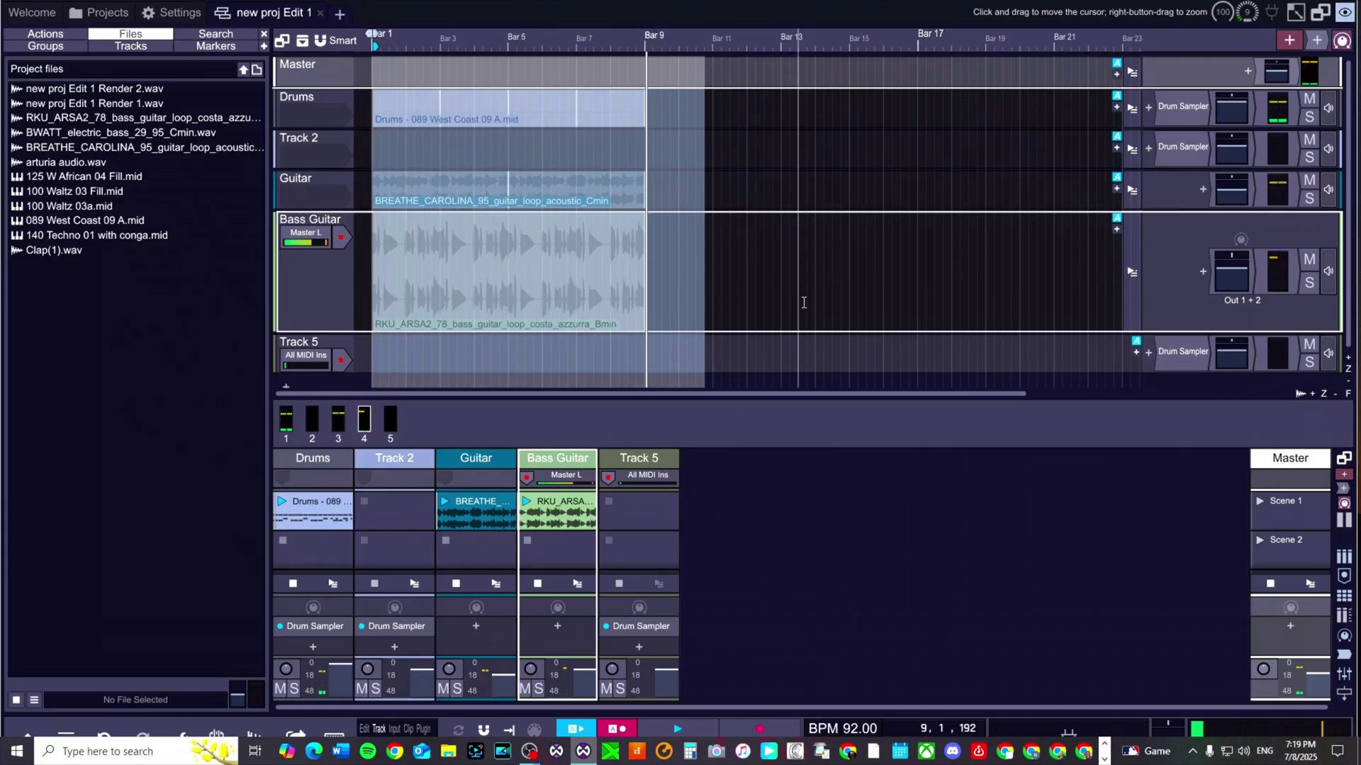
Hide the clip launcher and play the recorded arrangement from bar 1.
key(m)
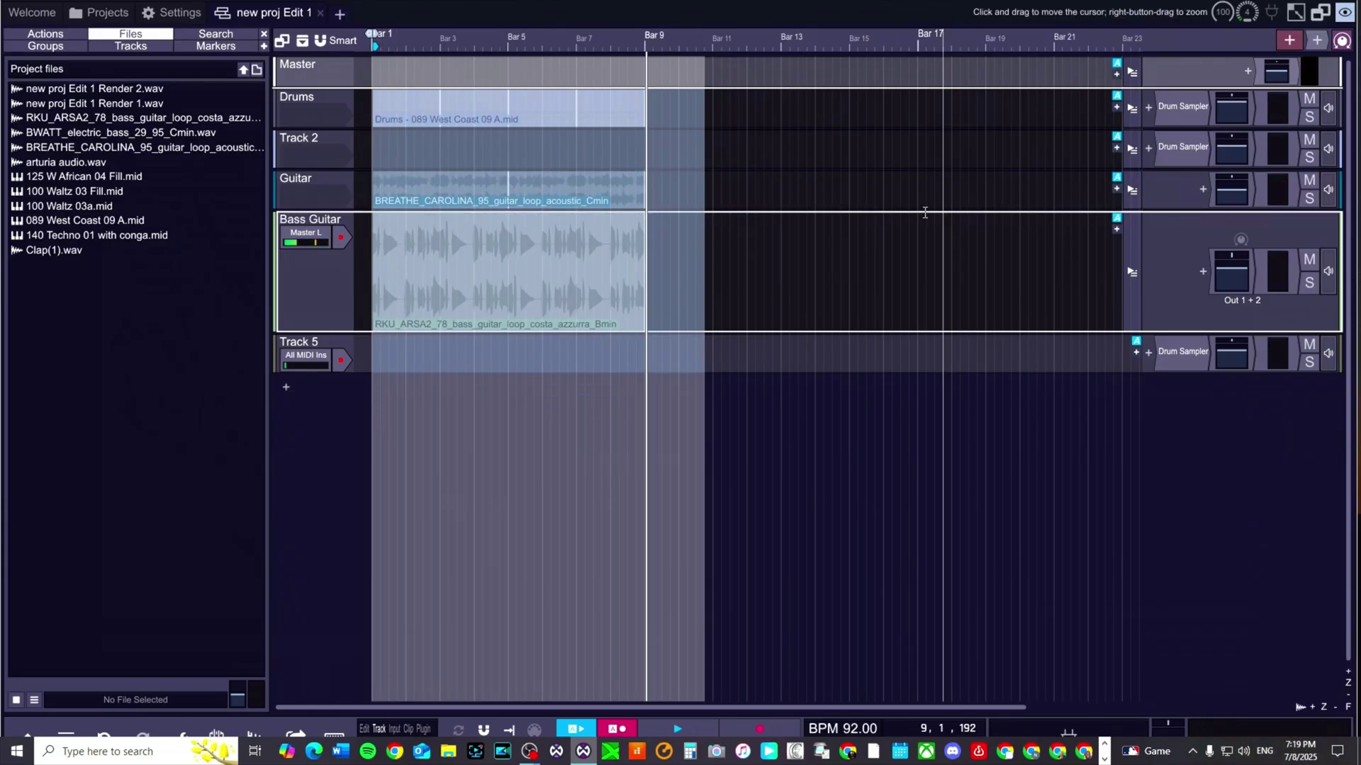
click(329, 470)
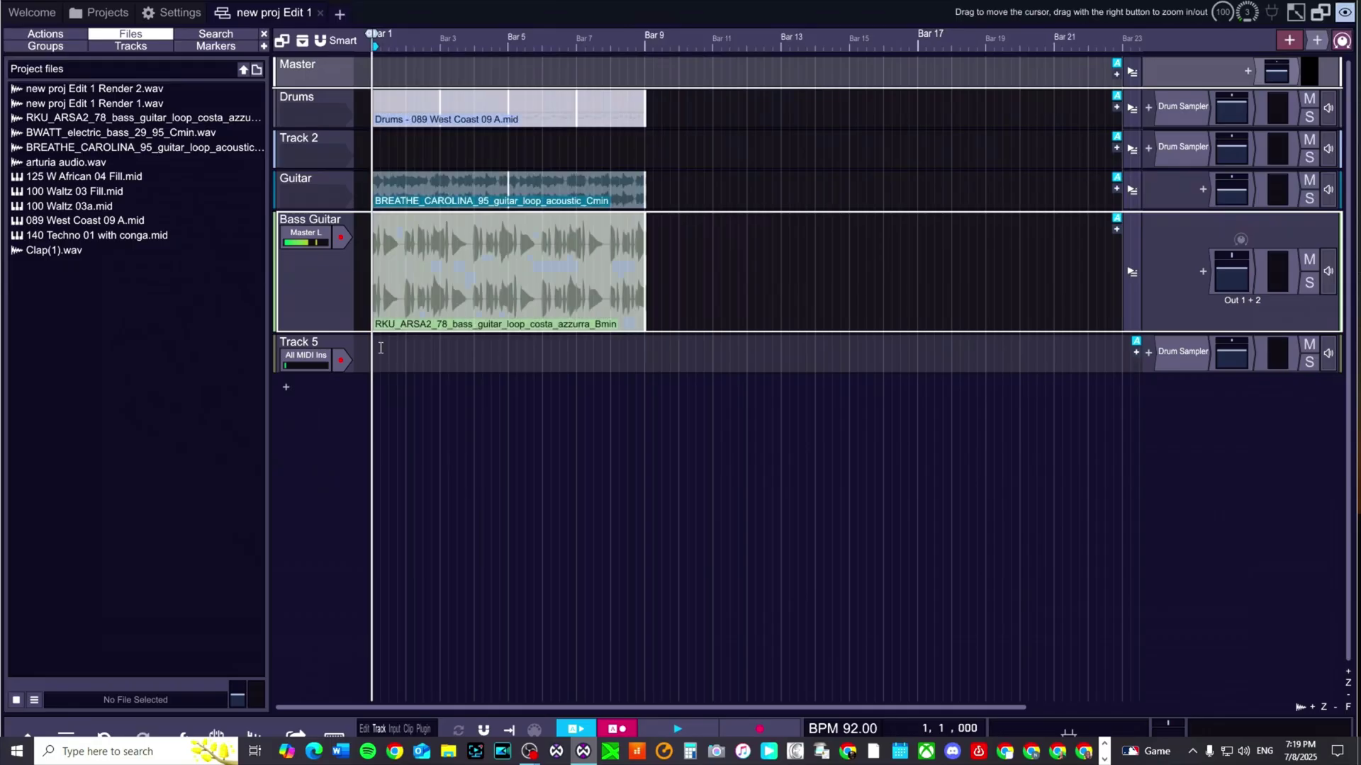
key(space)
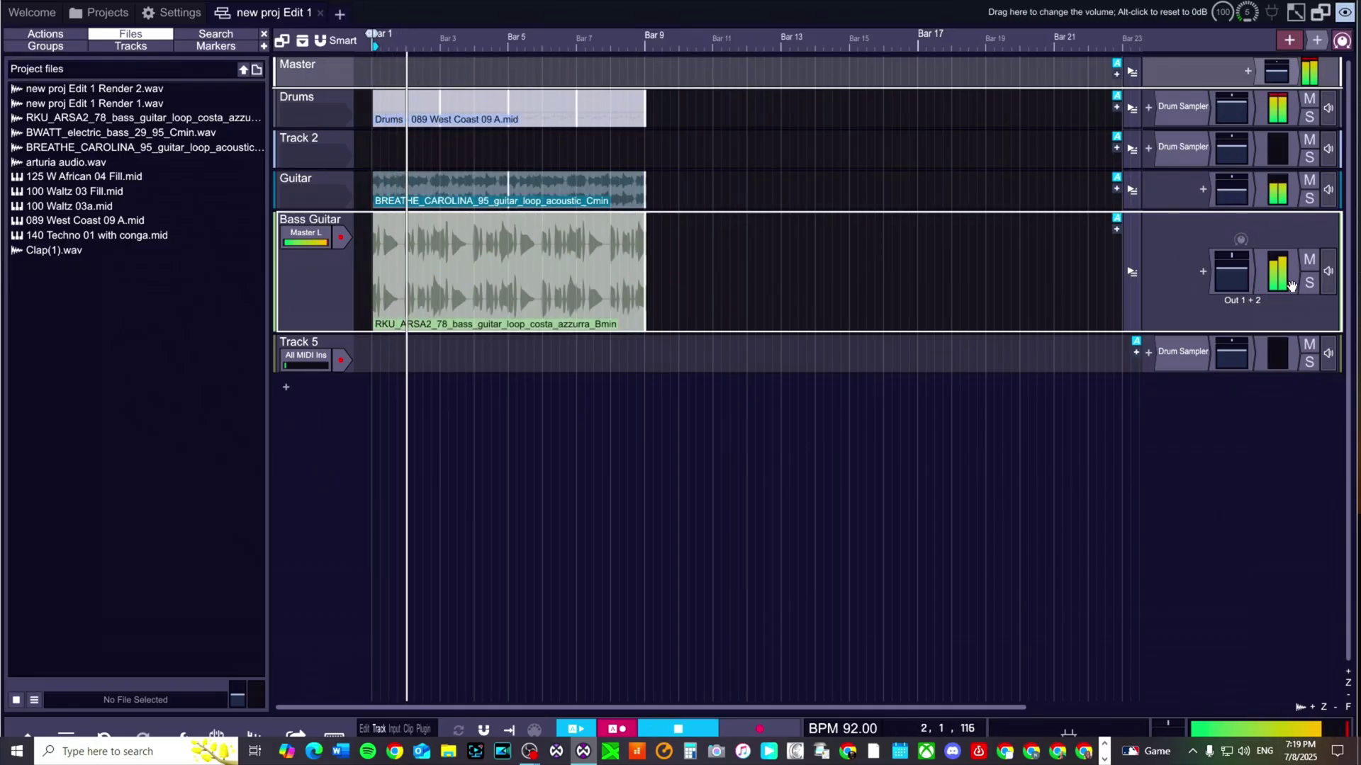
Solo the Bass Guitar, Guitar and Drums tracks in turn.
click(1302, 287)
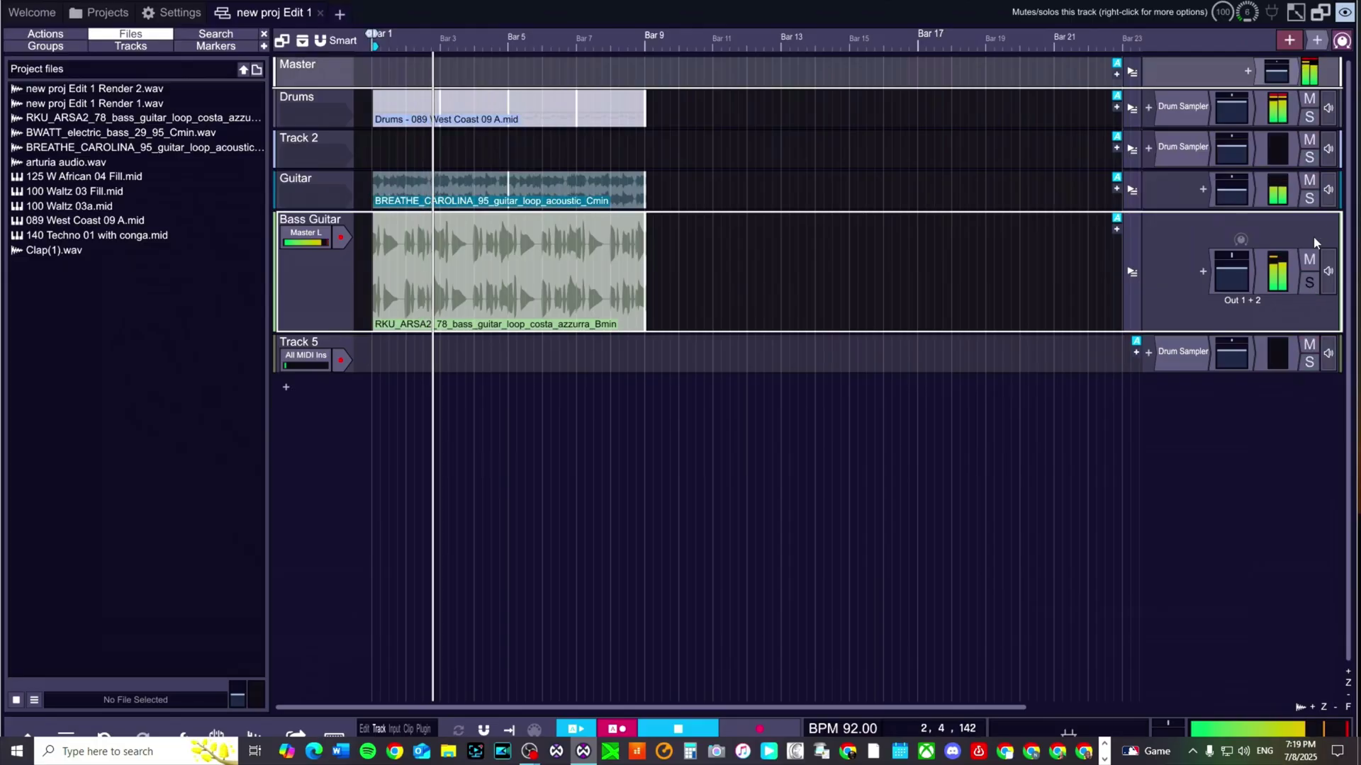
click(1309, 200)
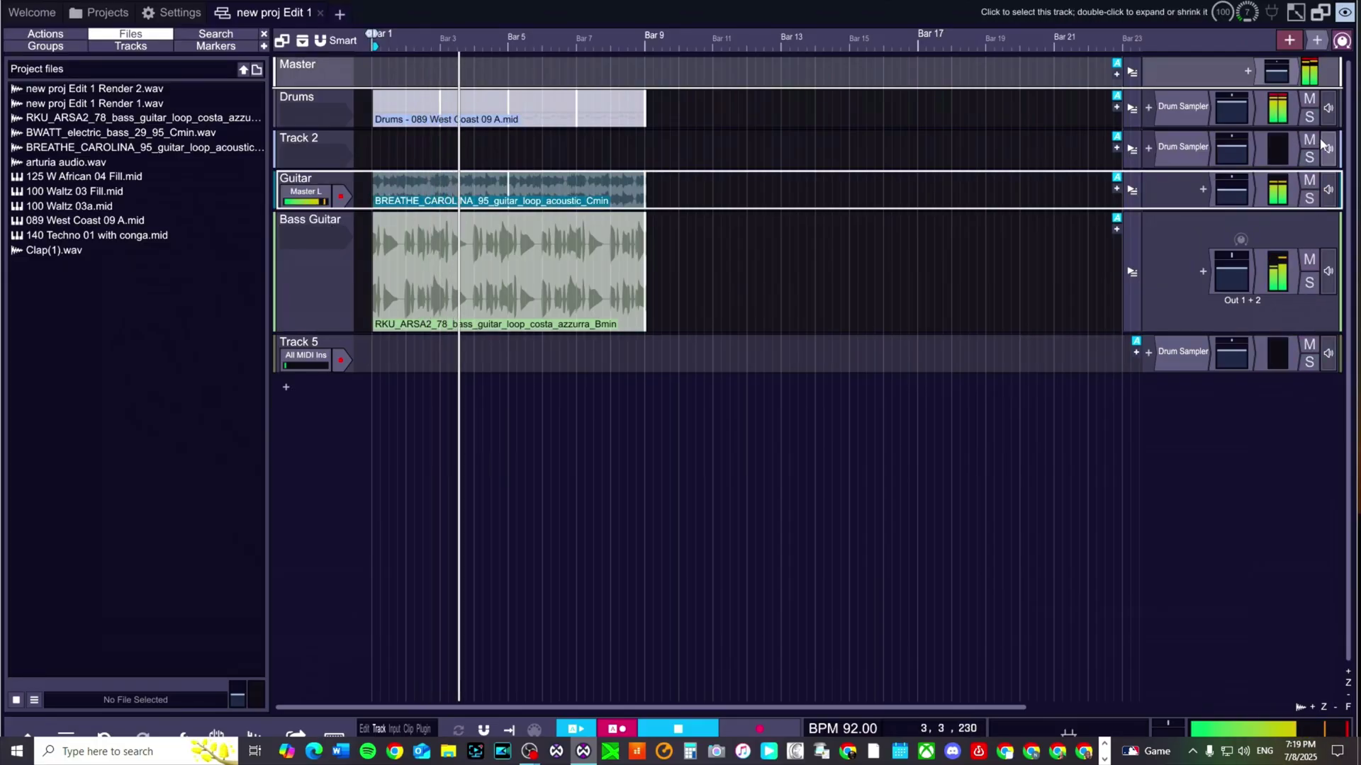
click(1310, 117)
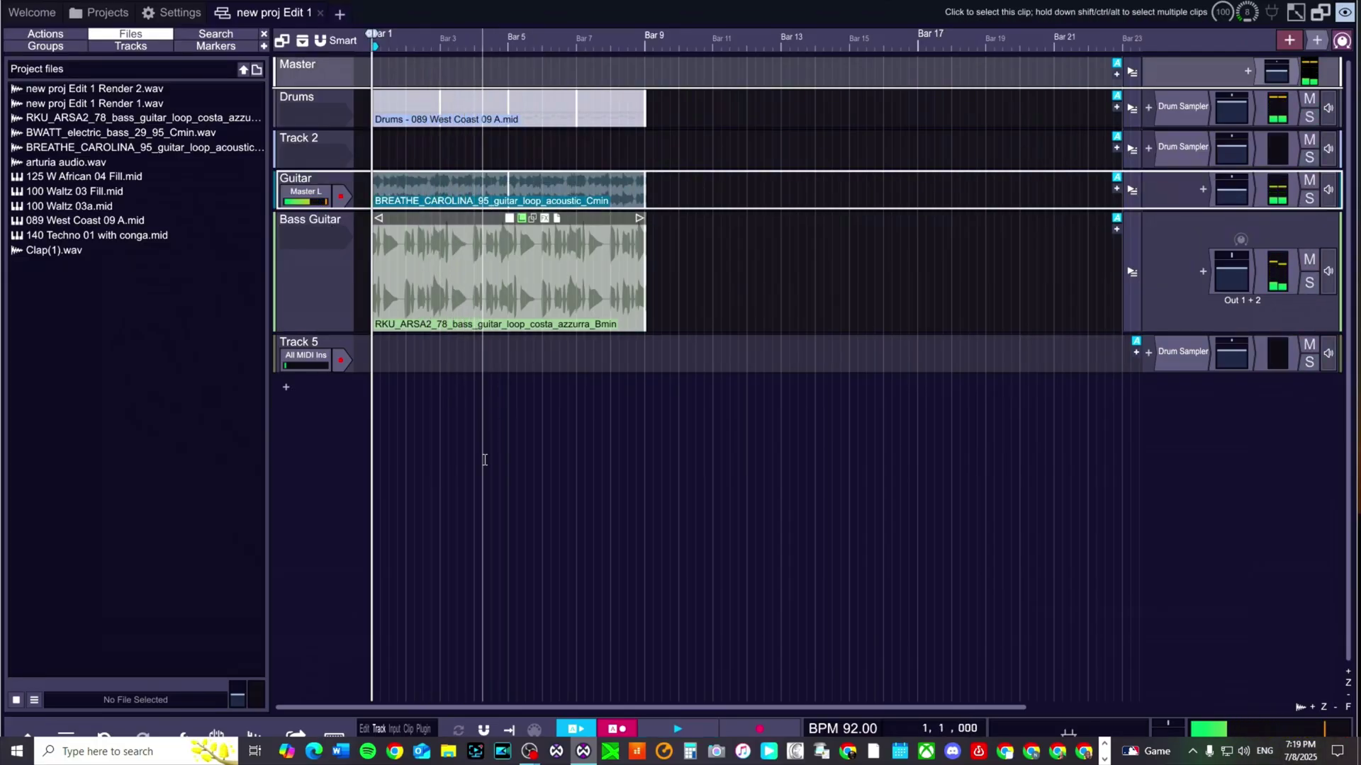